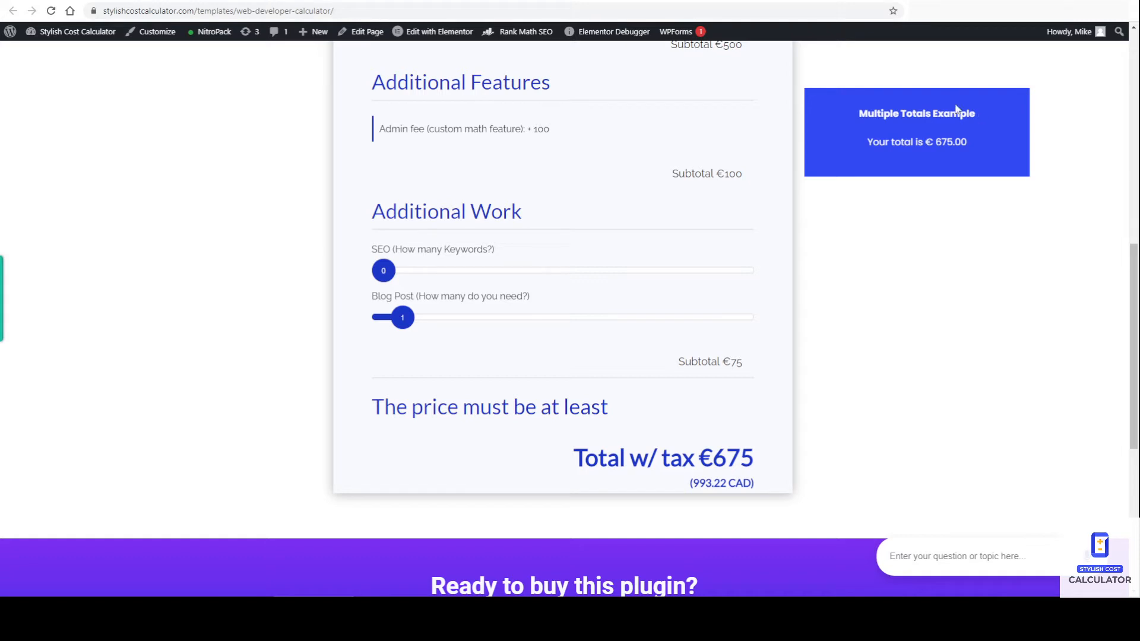
Step: Set the SEO keywords slider to 2 and the Blog Post slider to 11 in the calculator's Additional Work section
scroll(785, 272, down, 1)
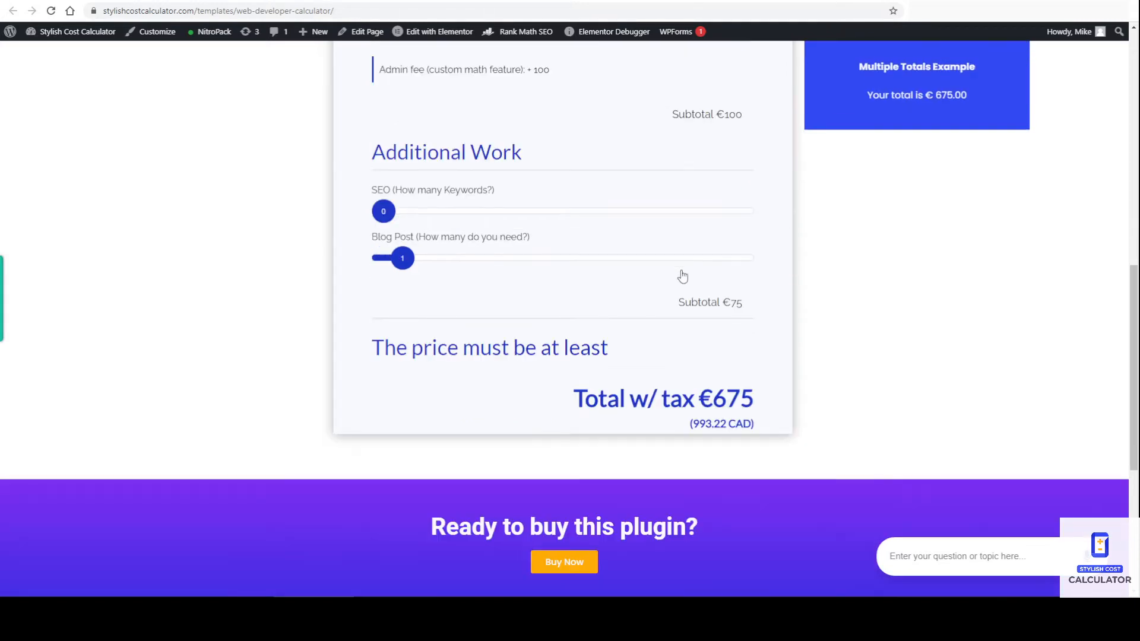
scroll(683, 276, up, 1)
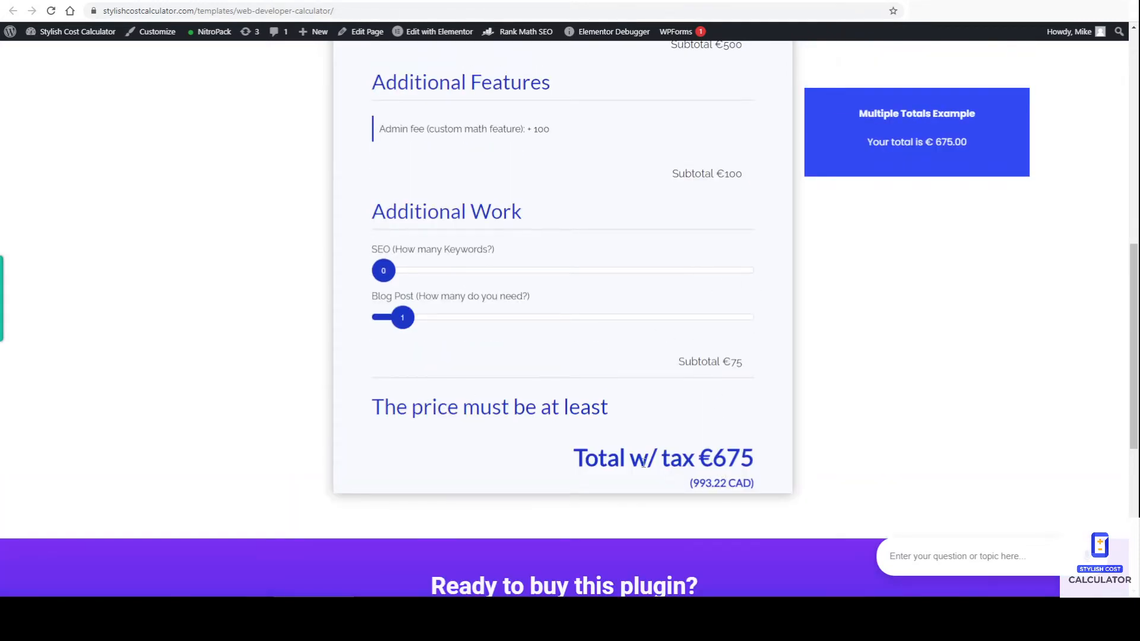
drag(576, 458, 763, 462)
drag(426, 272, 537, 270)
drag(435, 320, 571, 318)
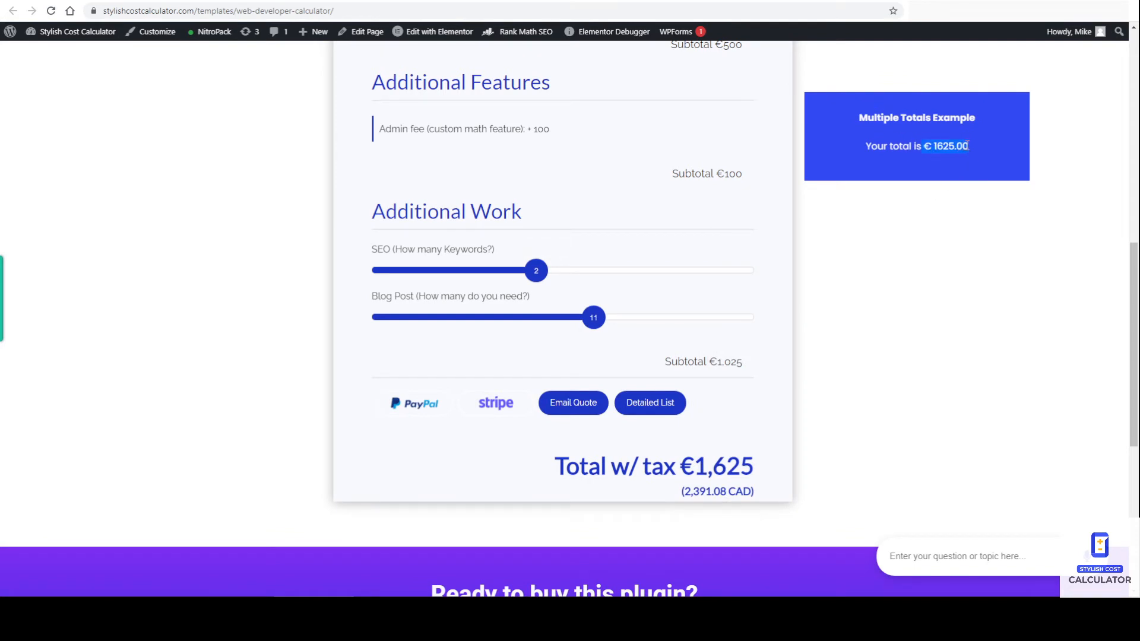
key(ctrl+2)
mouse_move(971, 86)
mouse_down()
mouse_move(1087, 161)
mouse_move(862, 61)
mouse_up()
key(Escape)
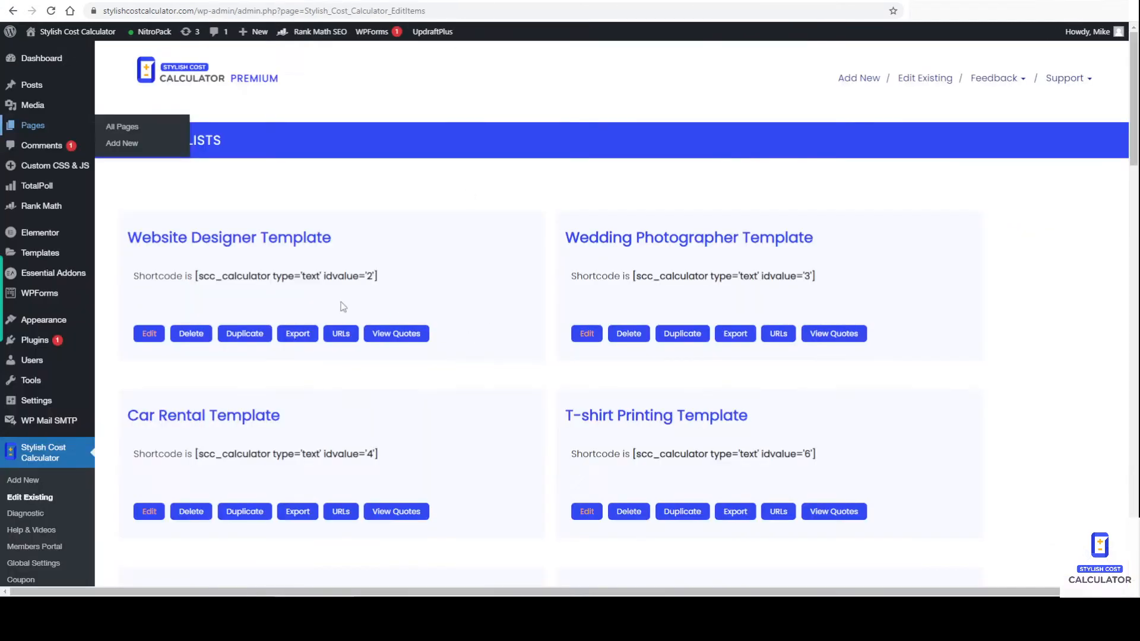
Step: Switch to the list of existing calculators, open the Website Designer Template for editing and show its page-embedding shortcodes
key(ctrl+2)
mouse_move(330, 210)
mouse_down()
mouse_move(116, 243)
mouse_move(190, 189)
mouse_up()
key(Escape)
click(147, 334)
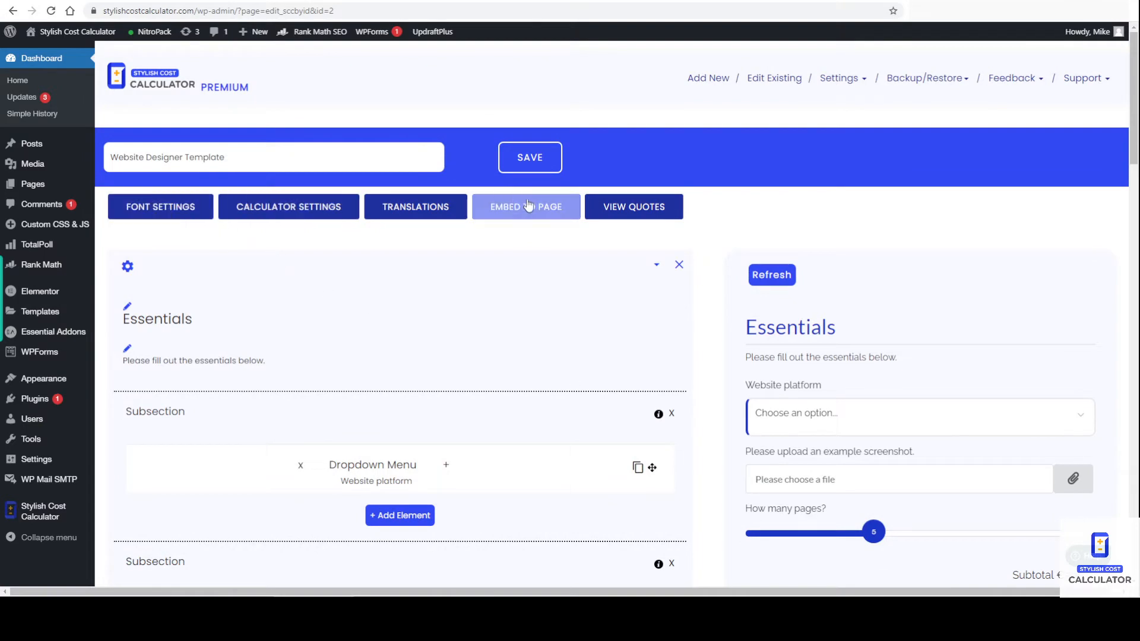
click(529, 207)
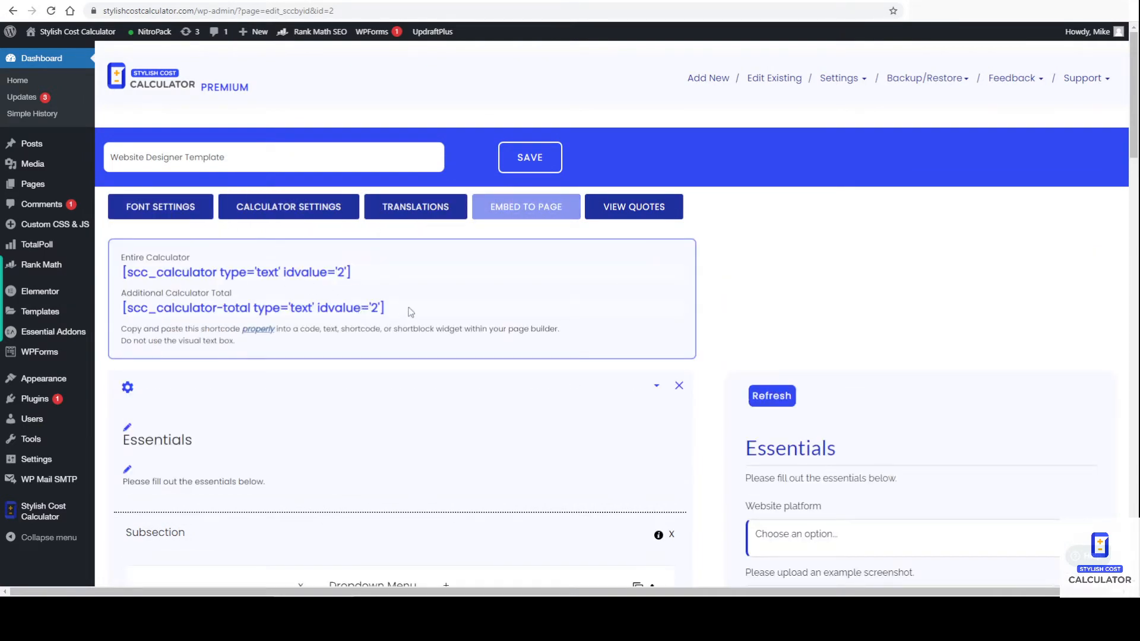
Step: Examine the Entire Calculator shortcode and the Additional Calculator Total shortcode of the Website Designer Template
key(ctrl+shift+d)
mouse_move(397, 292)
mouse_down()
mouse_move(134, 286)
mouse_move(303, 318)
mouse_move(380, 287)
mouse_up()
key(Escape)
drag(353, 276, 124, 281)
drag(392, 311, 126, 317)
click(255, 321)
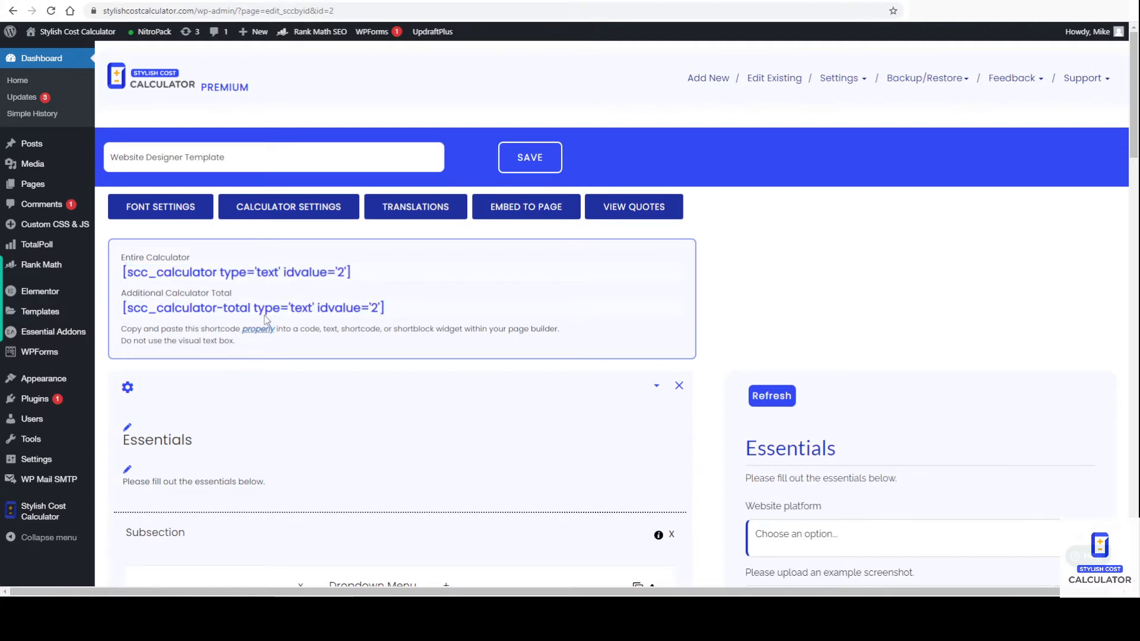
drag(250, 313, 218, 315)
Step: Open the Web Developer Calculator page in Elementor and select the shortcode text inside the calculator's Shortcode widget
click(559, 2)
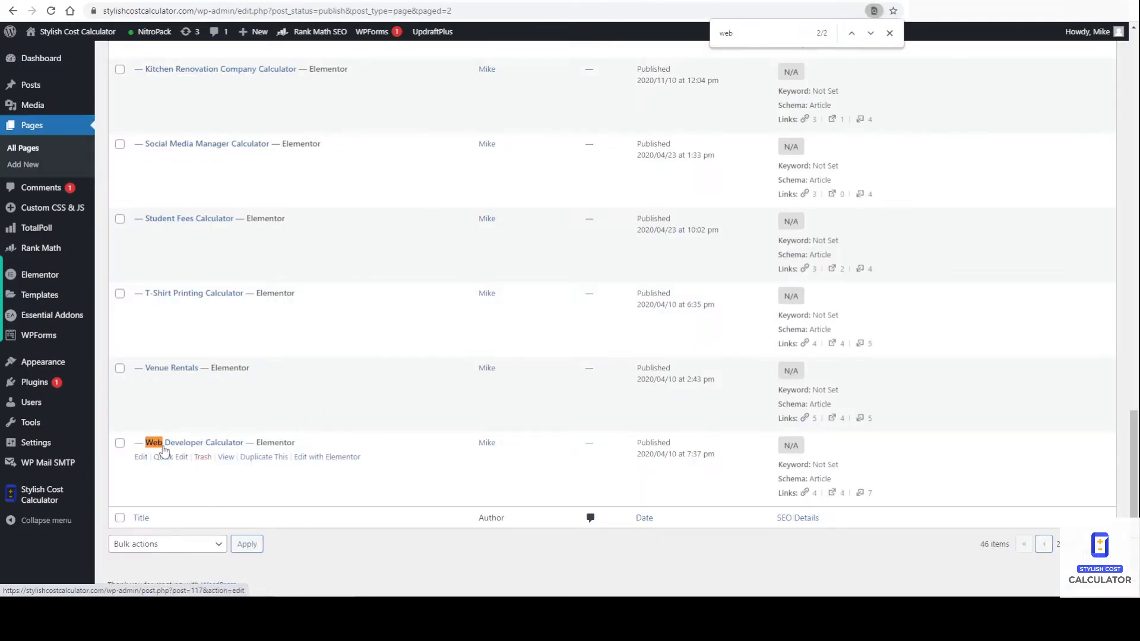
click(321, 462)
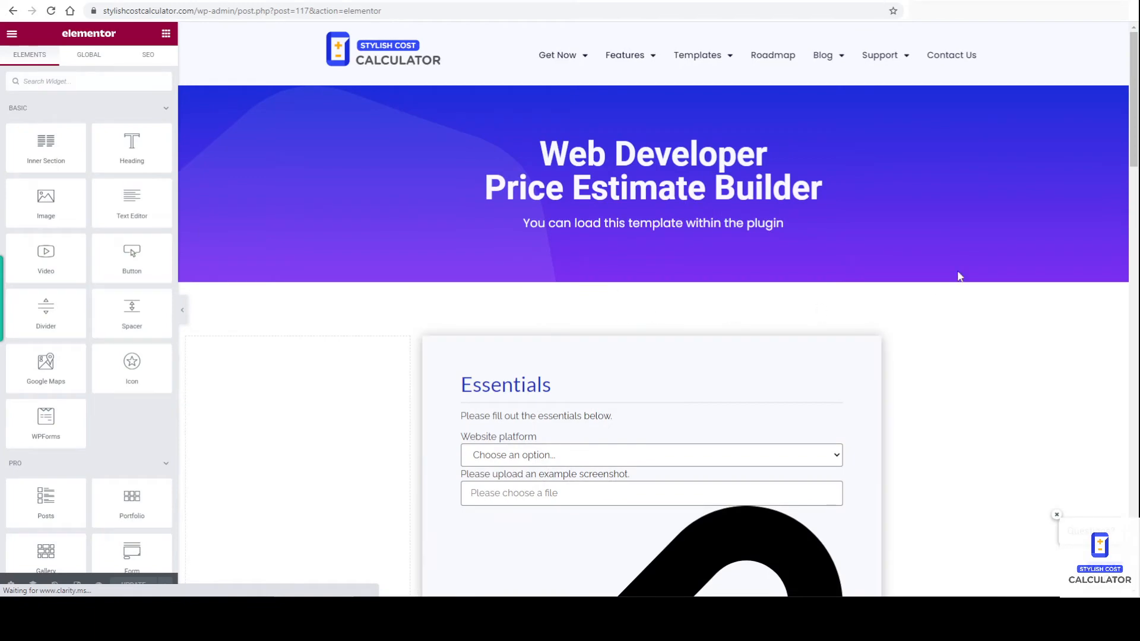
scroll(960, 275, down, 7)
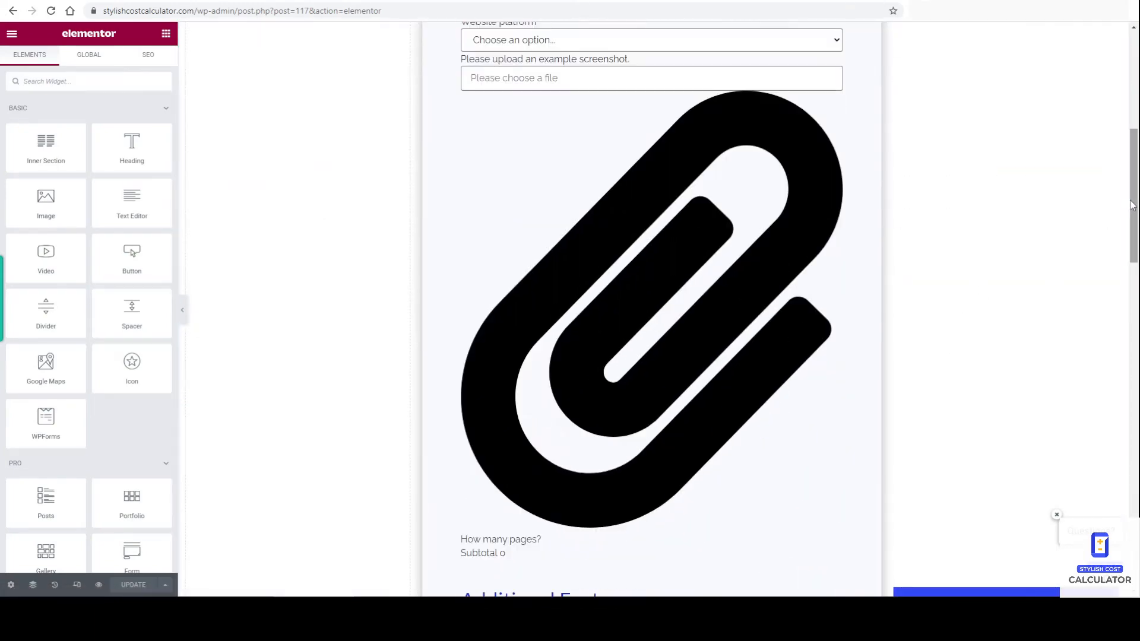
scroll(1069, 321, down, 12)
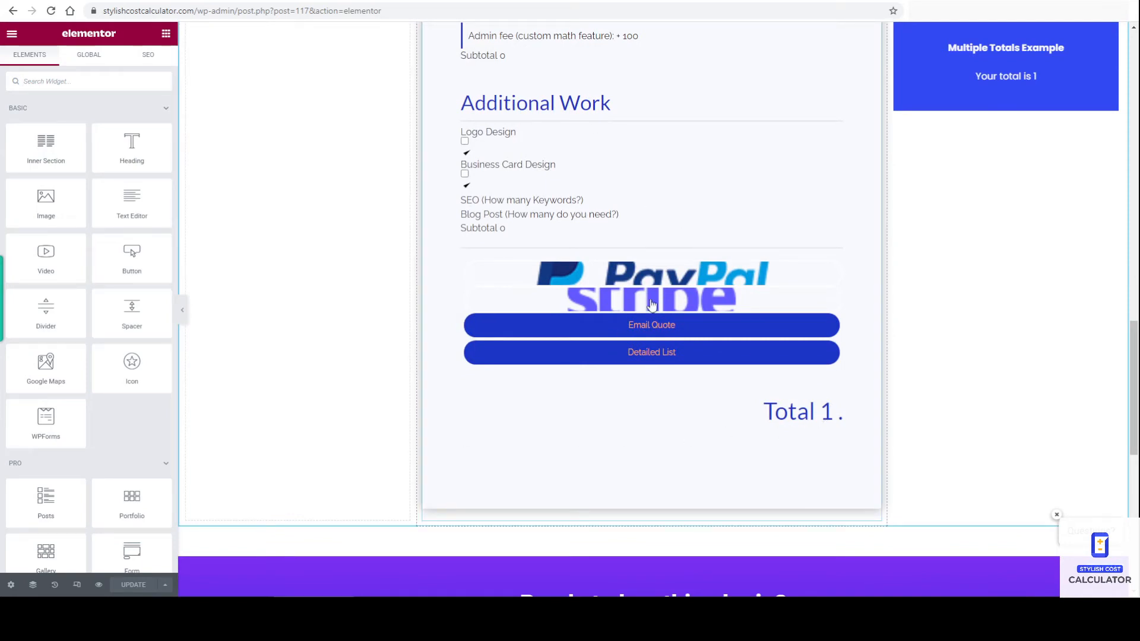
scroll(603, 321, up, 1)
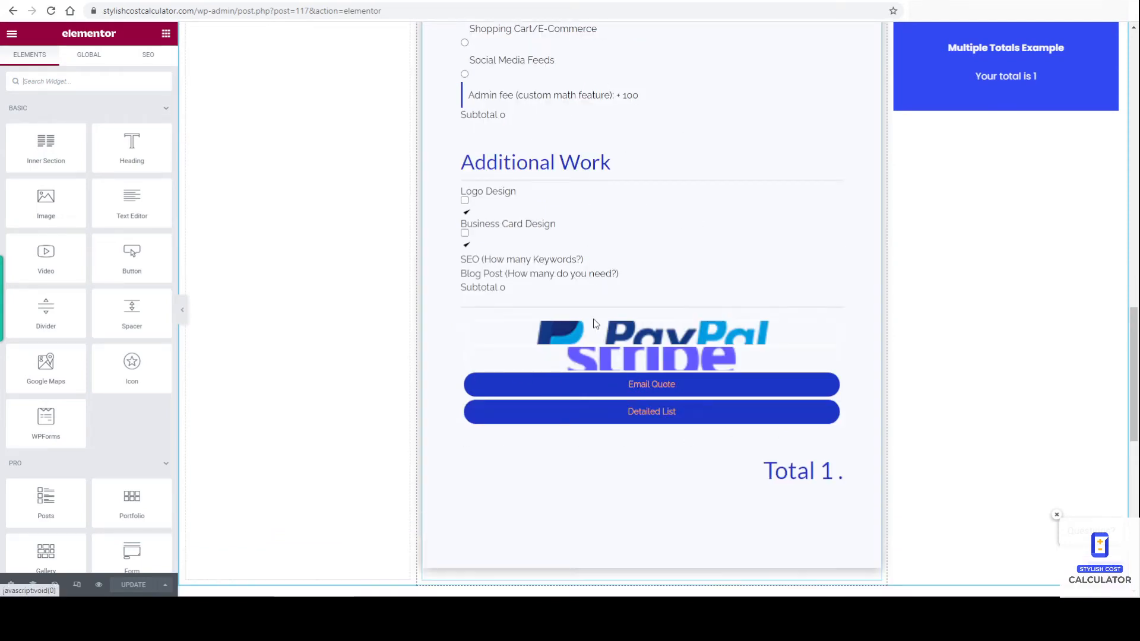
click(490, 502)
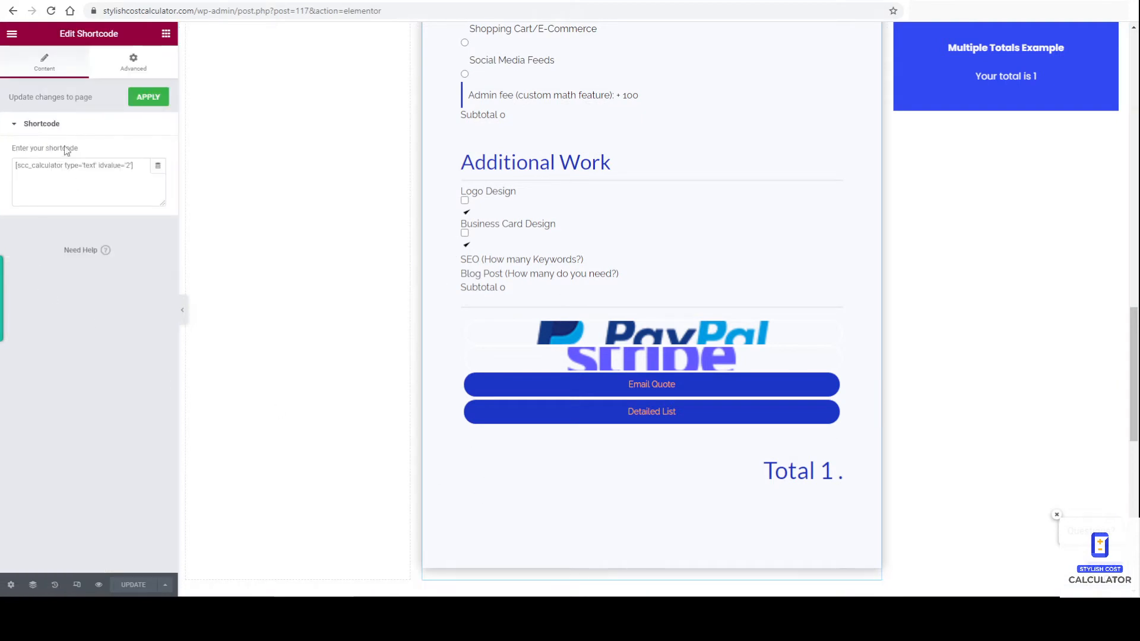
triple_click(132, 171)
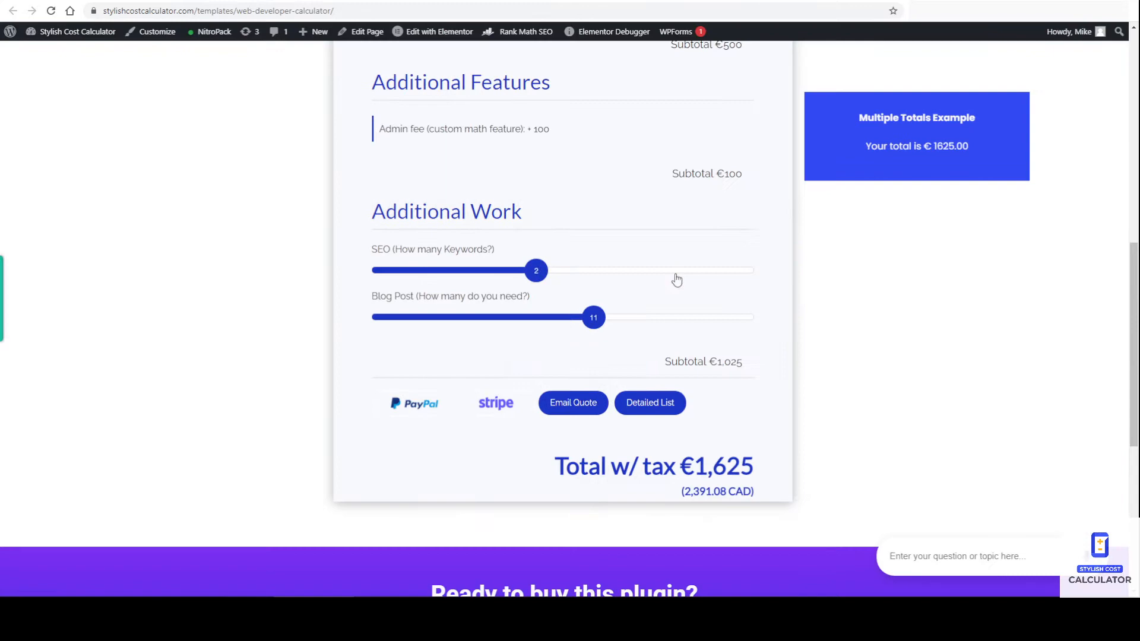
Step: Compare the published calculator's sections and total with the same calculator in the Elementor page editor
scroll(674, 280, up, 7)
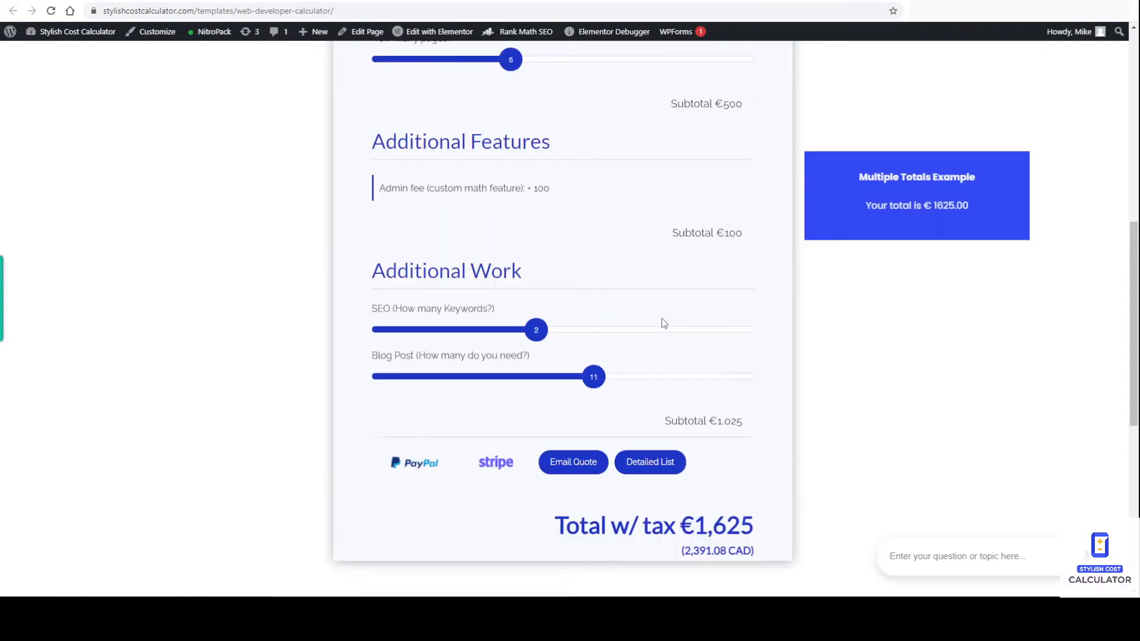
scroll(553, 173, down, 10)
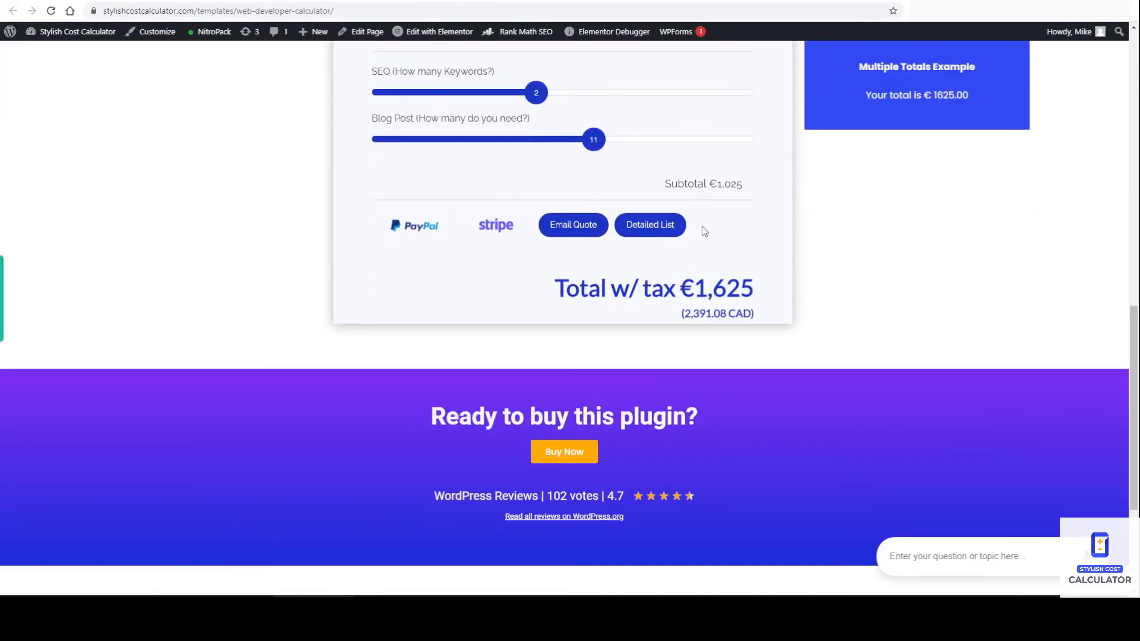
scroll(702, 226, up, 6)
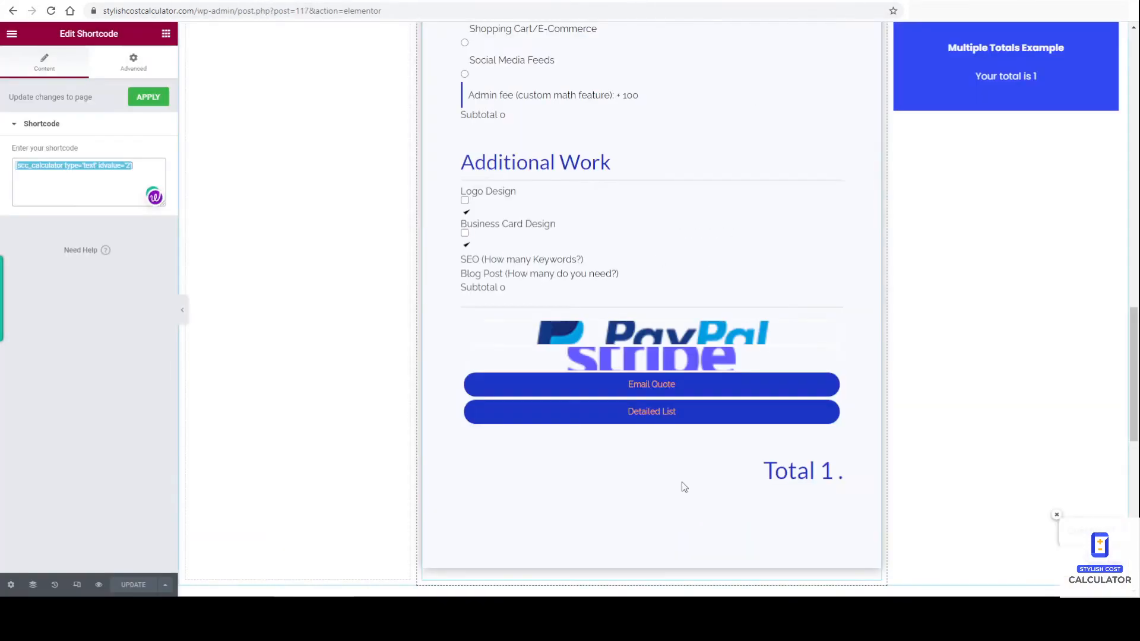
scroll(682, 482, down, 3)
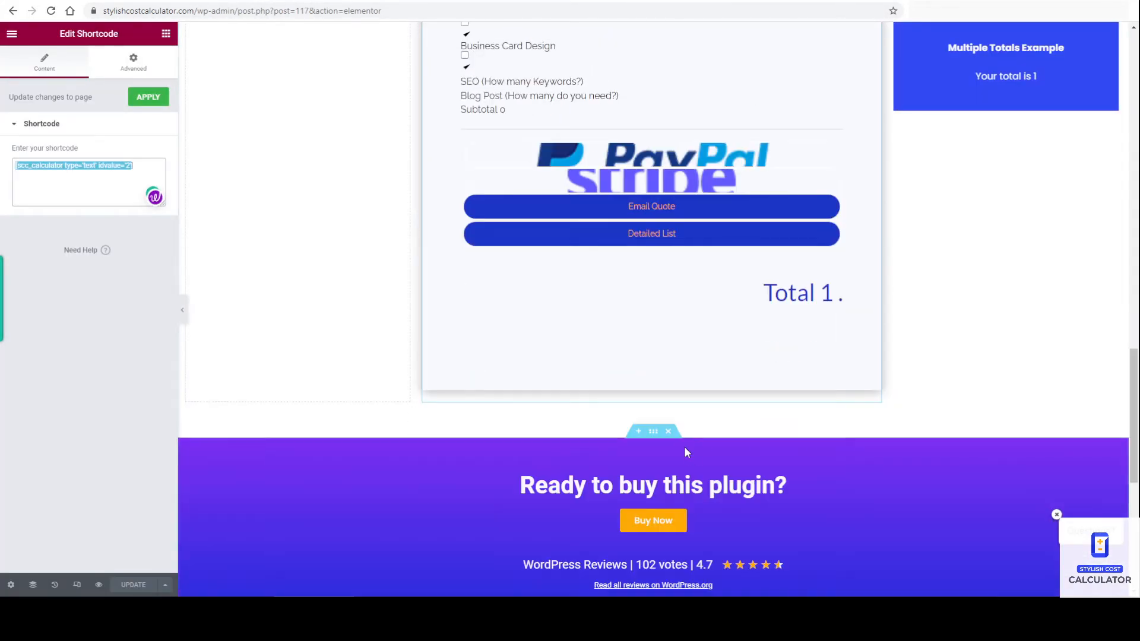
scroll(780, 295, up, 1)
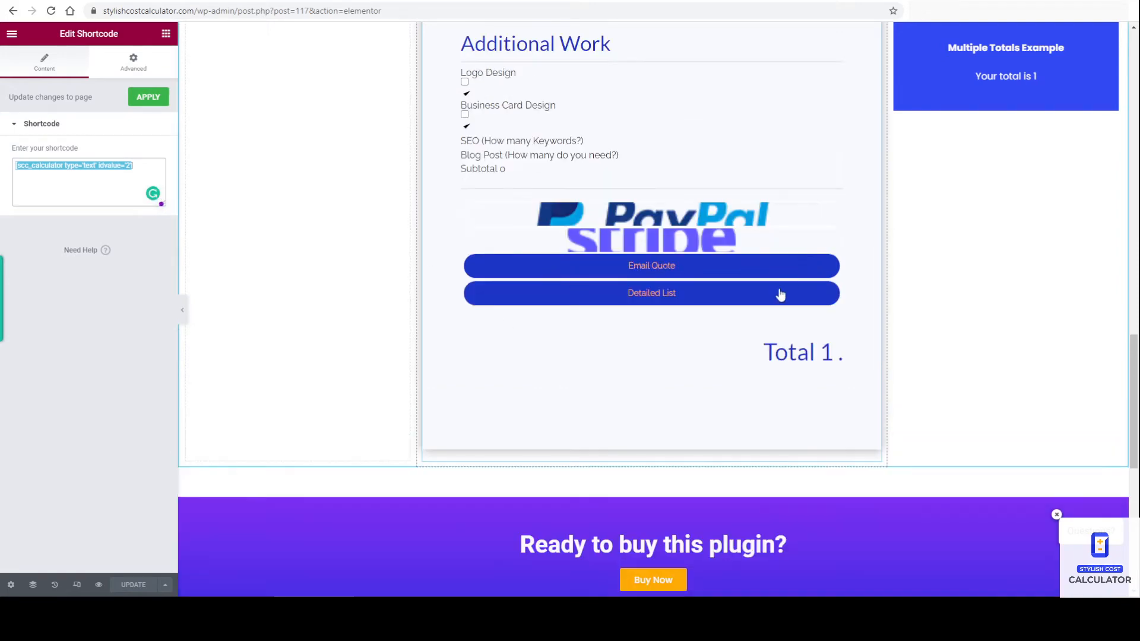
scroll(779, 295, up, 1)
Step: Open the Multiple Totals Example text widget for editing and view the context options of the column that holds it
click(966, 81)
scroll(950, 279, up, 3)
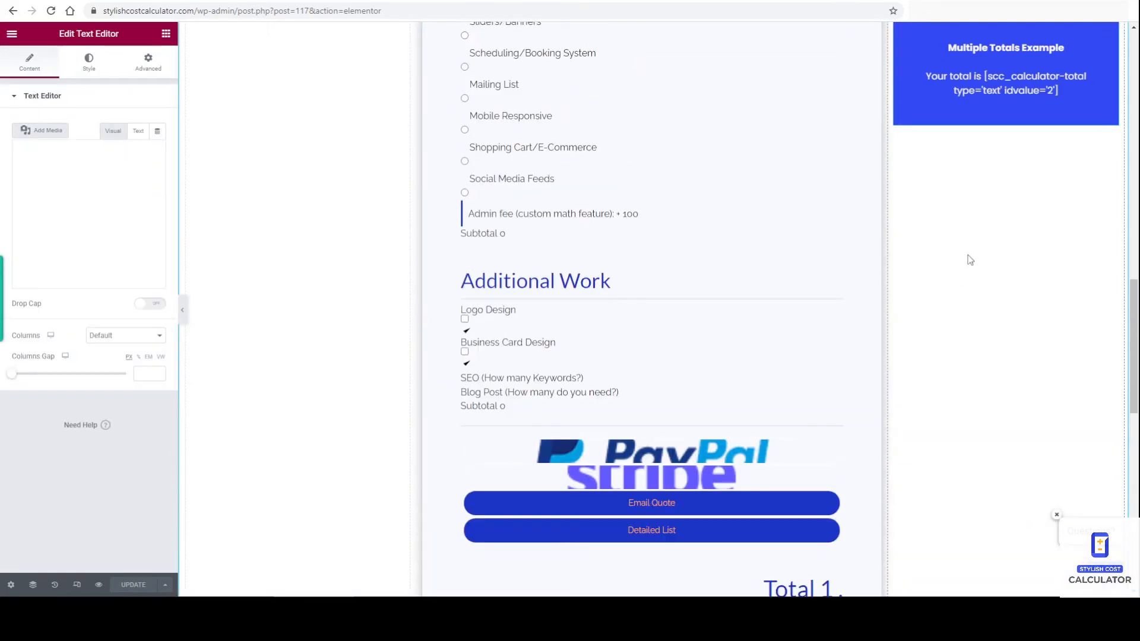
scroll(970, 260, up, 12)
scroll(980, 298, down, 6)
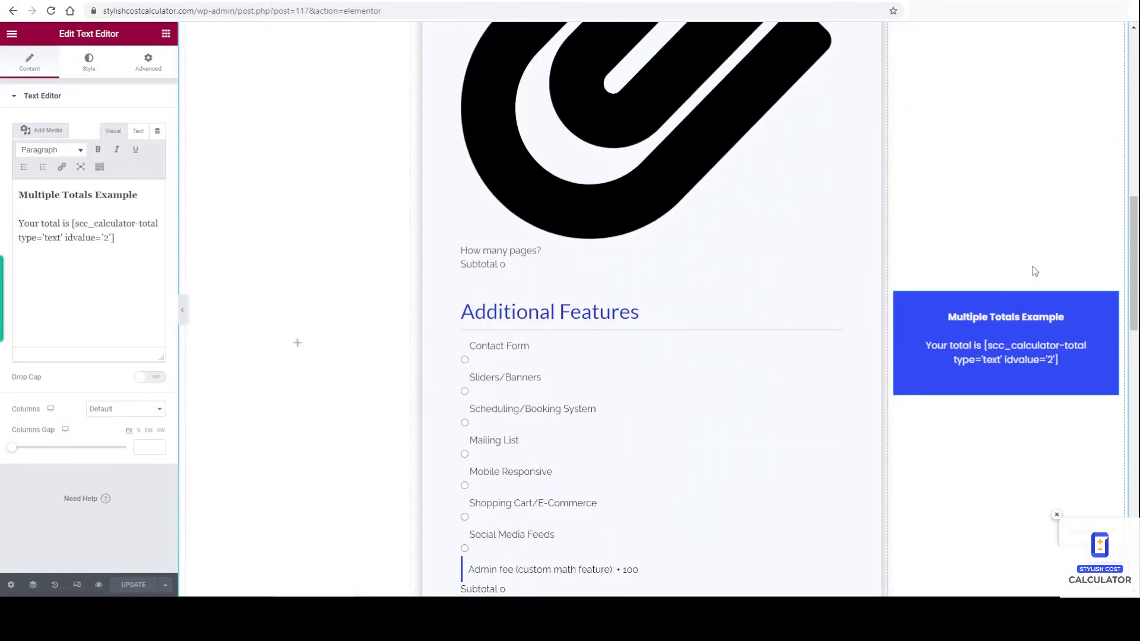
scroll(1035, 271, up, 7)
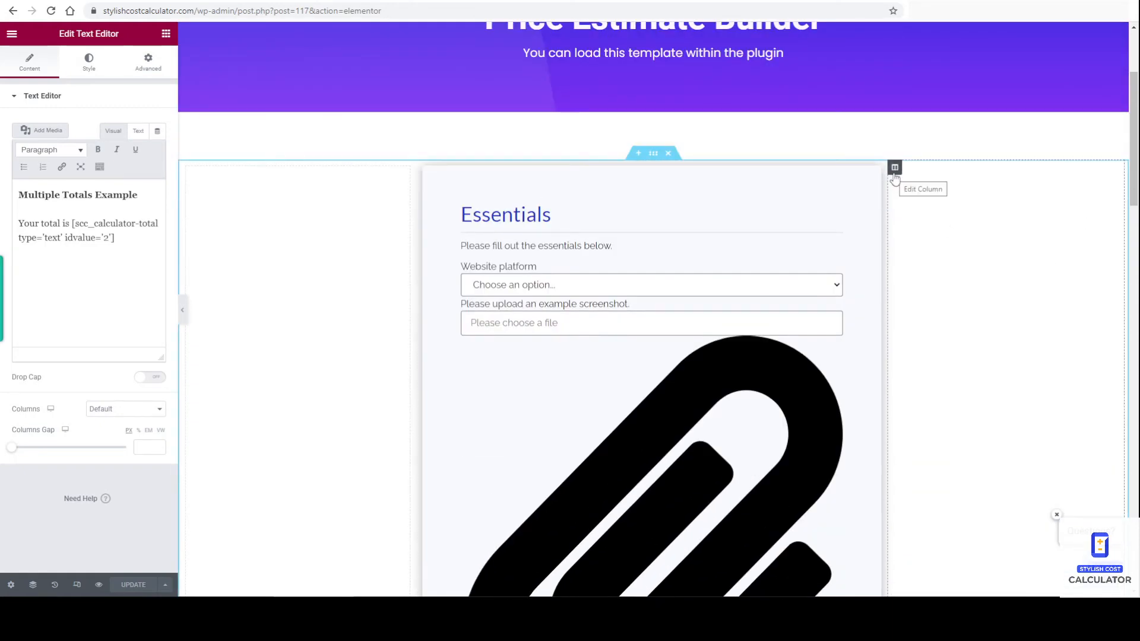
right_click(895, 172)
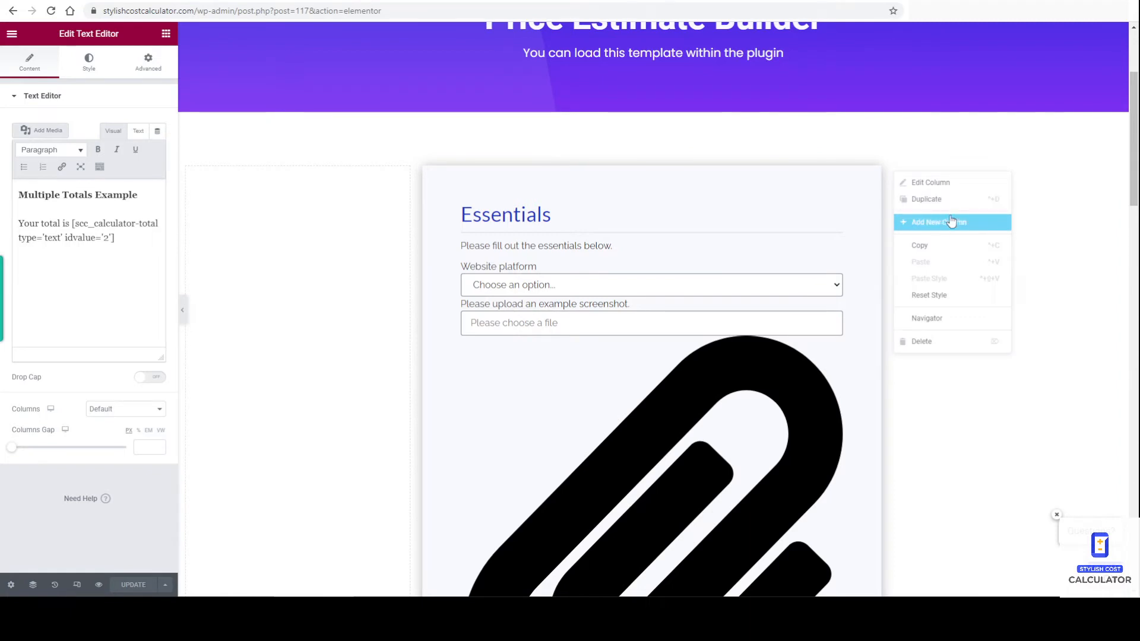
click(1089, 153)
Step: Add a new Text Editor widget directly above the blue Multiple Totals Example box
scroll(1045, 238, down, 5)
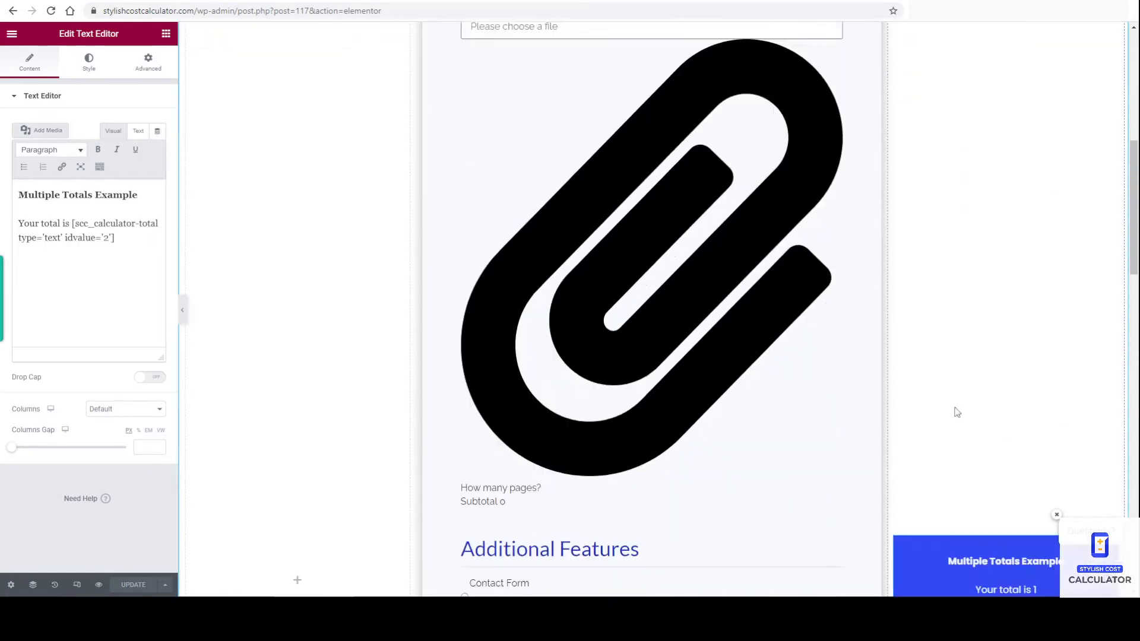
scroll(957, 412, down, 3)
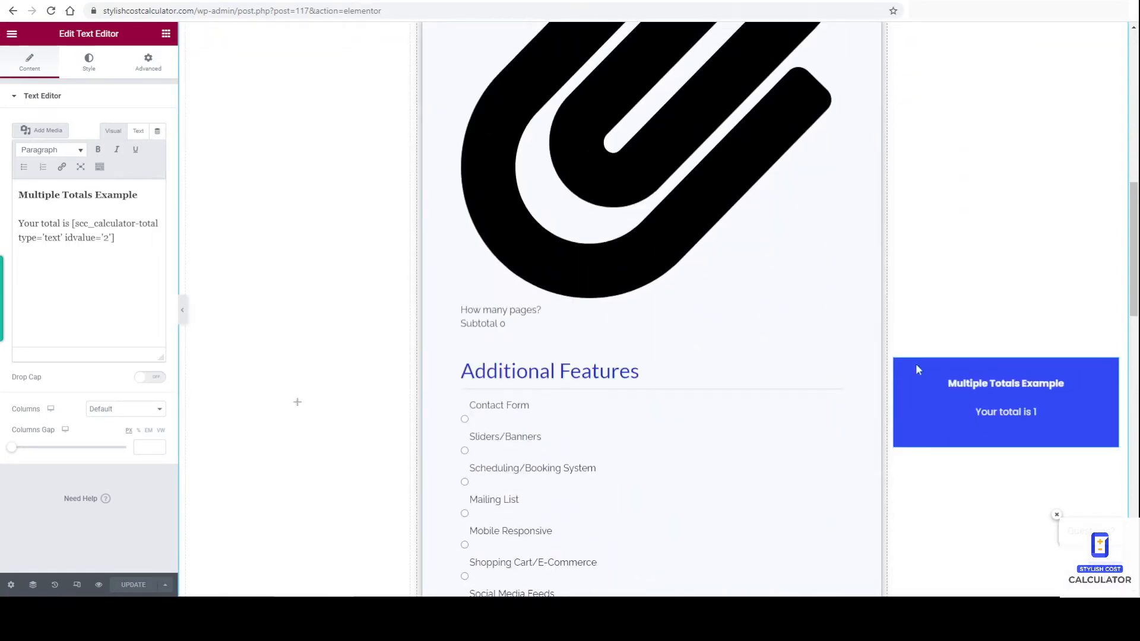
click(1069, 381)
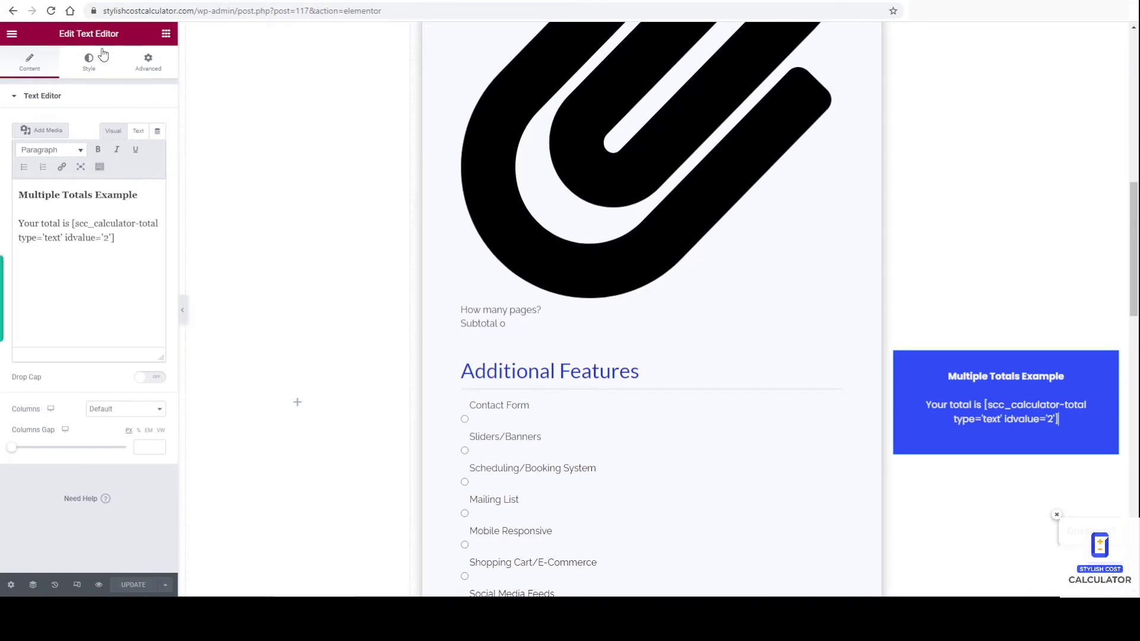
click(166, 34)
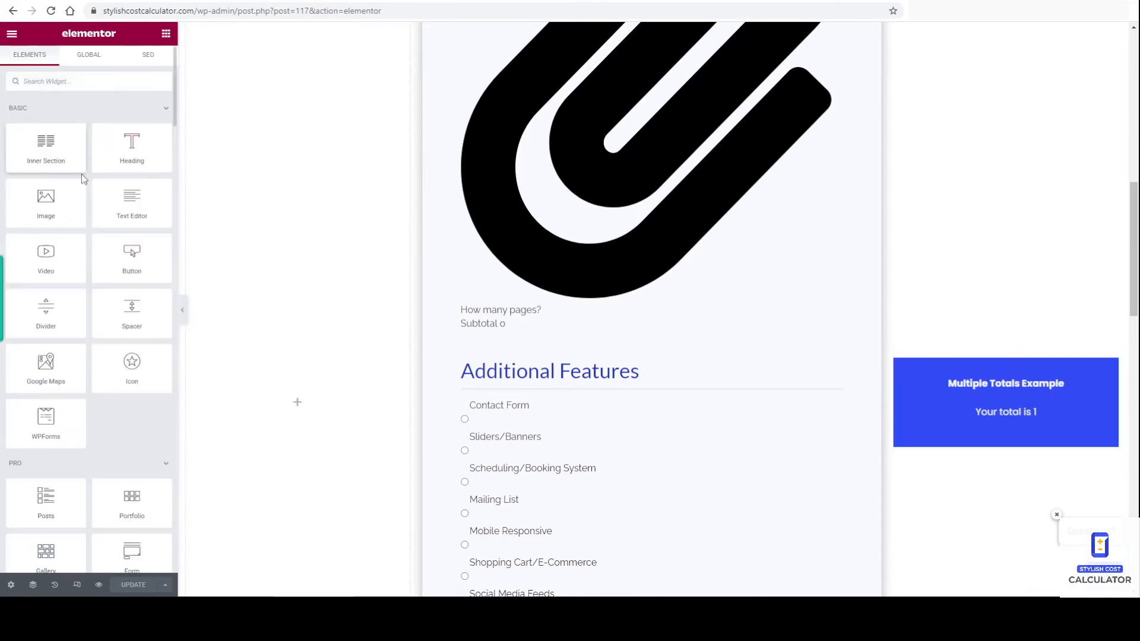
drag(118, 212, 1005, 387)
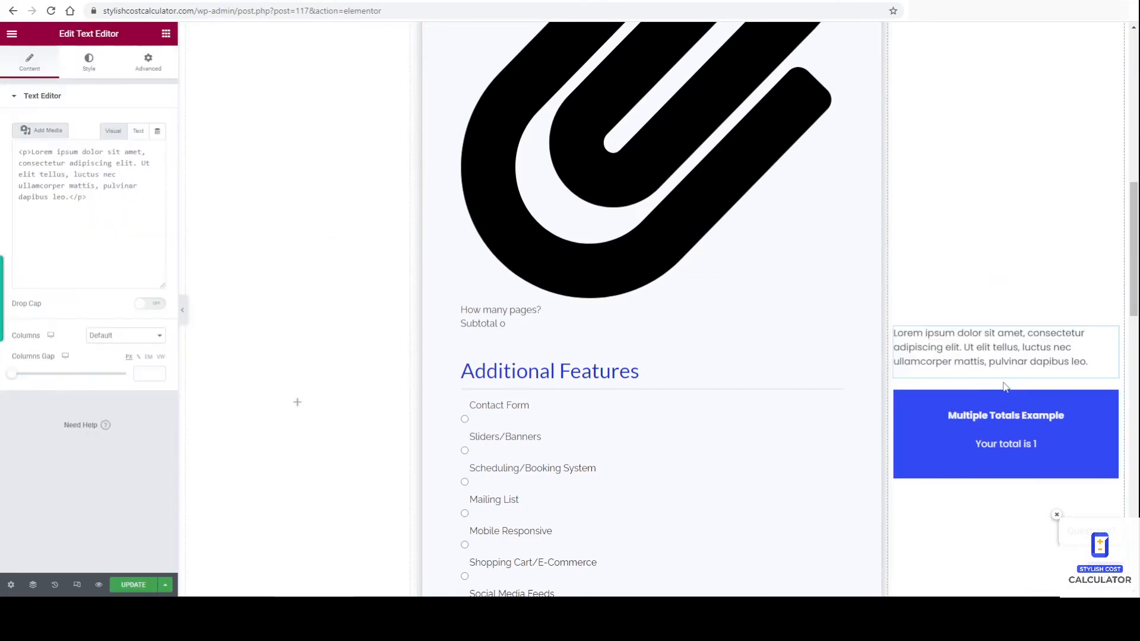
Step: Highlight the [scc_calculator-total type='text' idvalue='2'] shortcode in the Multiple Totals Example widget and show the widget's Background settings
click(999, 415)
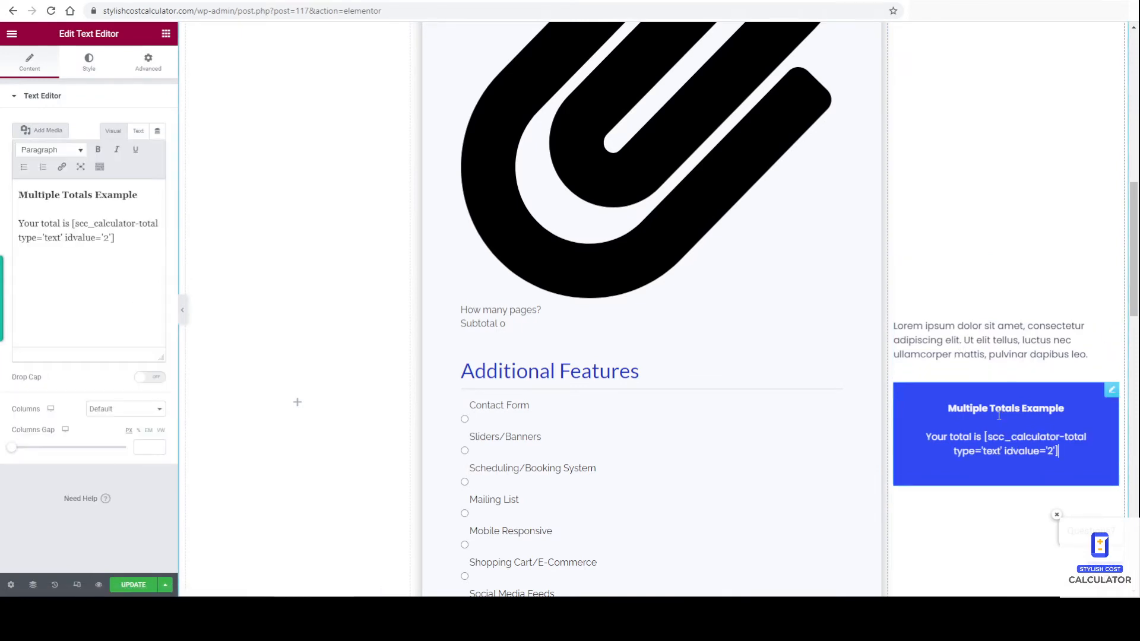
drag(117, 237, 74, 223)
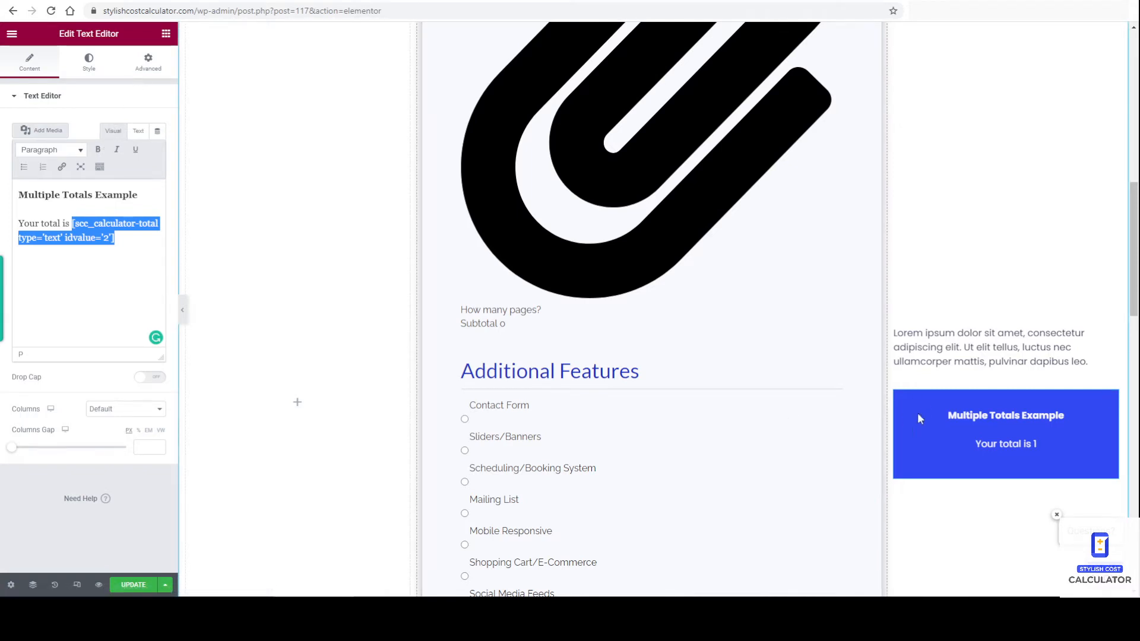
click(149, 63)
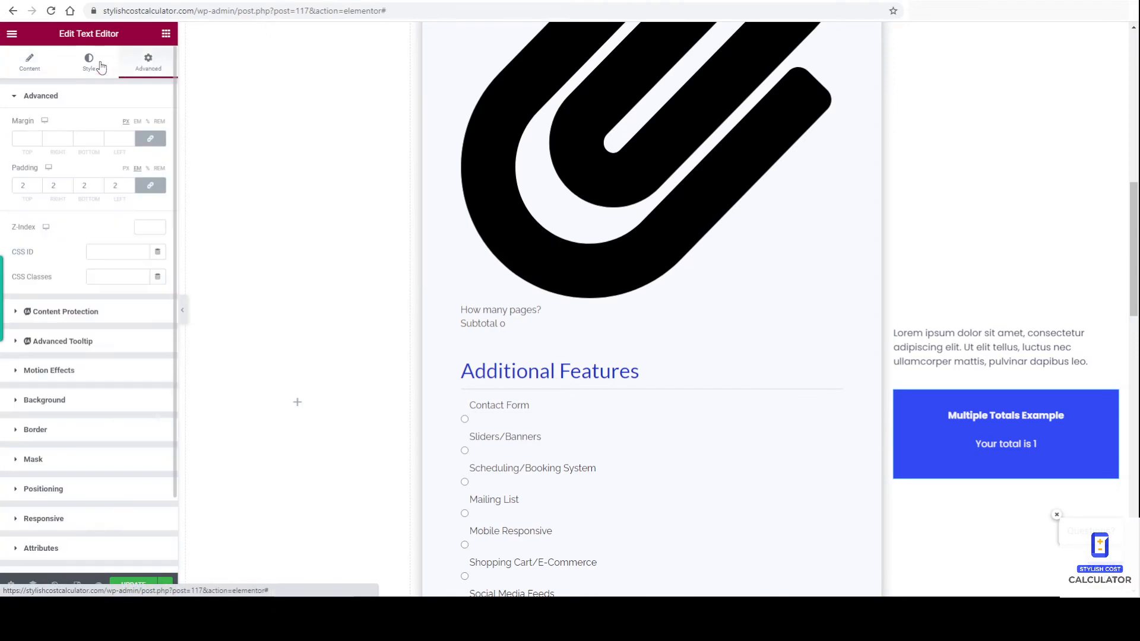
click(89, 65)
click(149, 69)
click(44, 400)
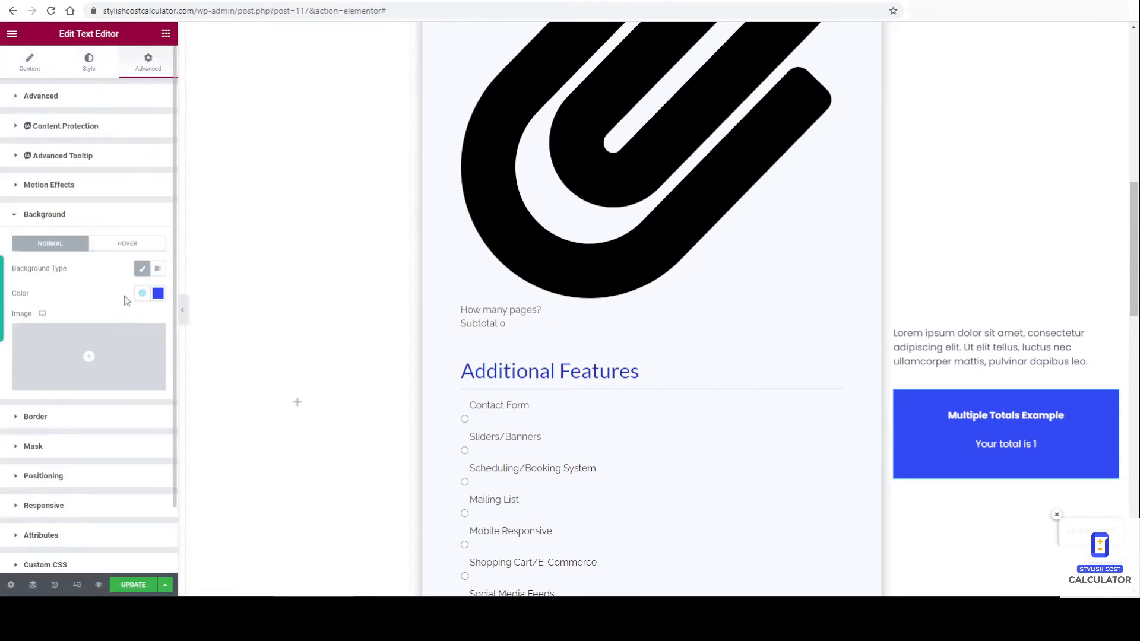
Step: Delete the Lorem ipsum text widget above the Multiple Totals Example box and return to the published calculator page
right_click(1093, 345)
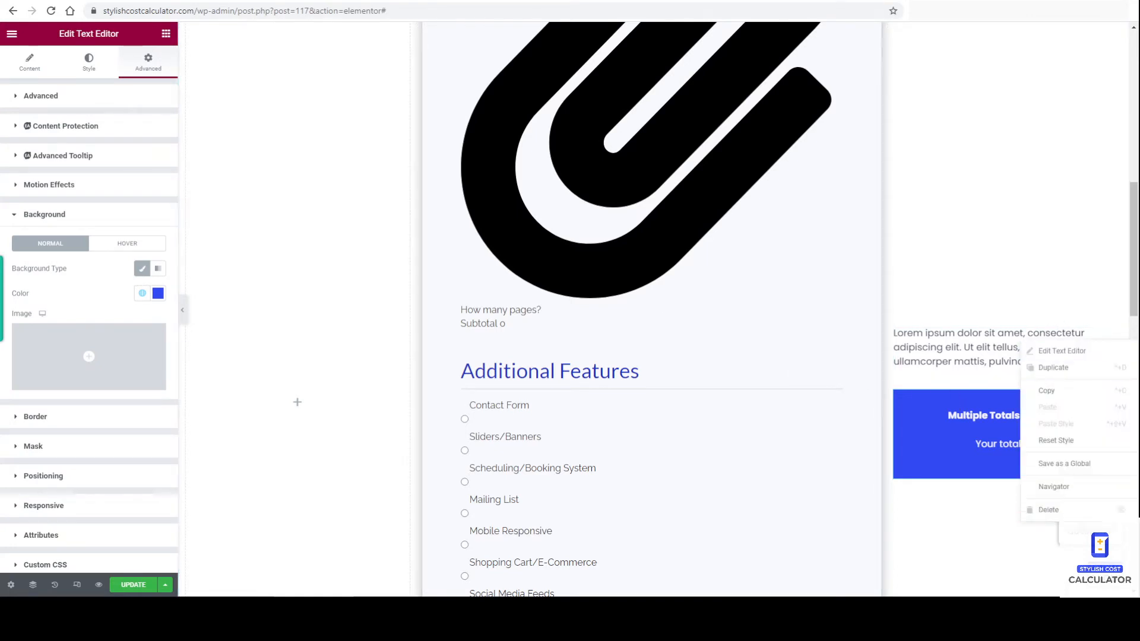
click(1045, 510)
scroll(985, 402, down, 2)
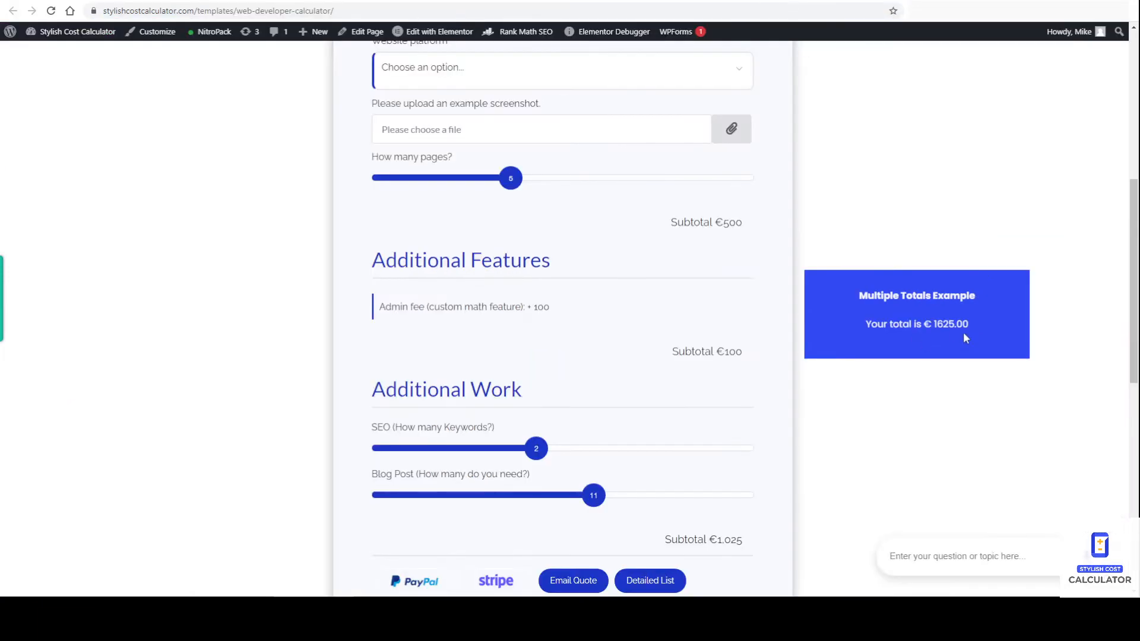
scroll(712, 475, down, 2)
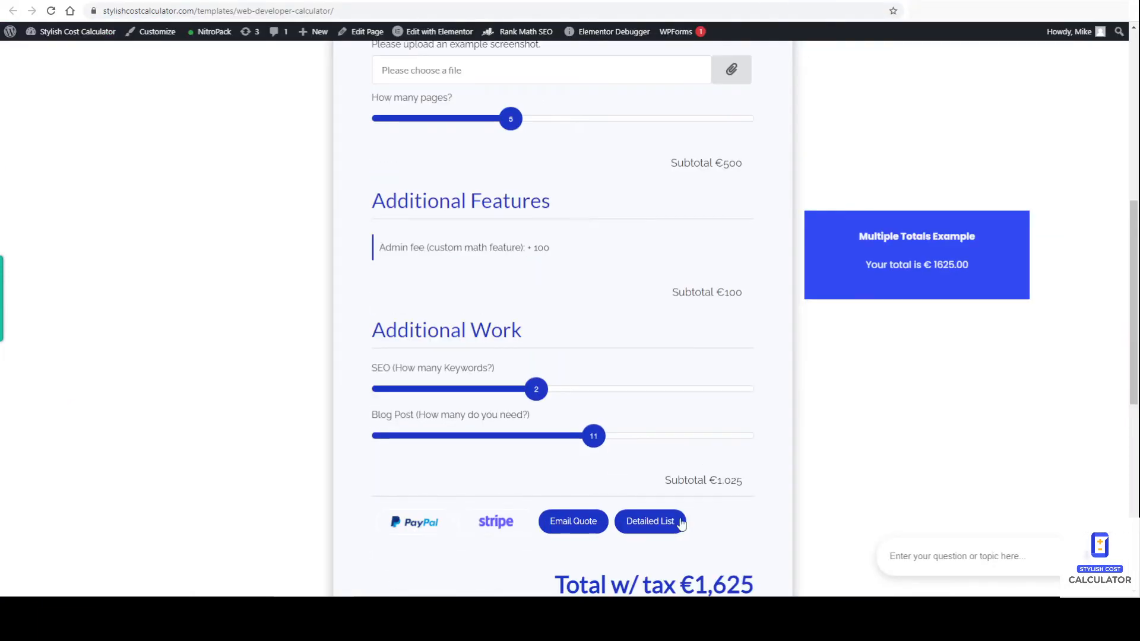
Step: Set the Blog Post slider to 7 on the published calculator page and highlight the Total w/ tax line
drag(682, 527, 772, 524)
click(985, 224)
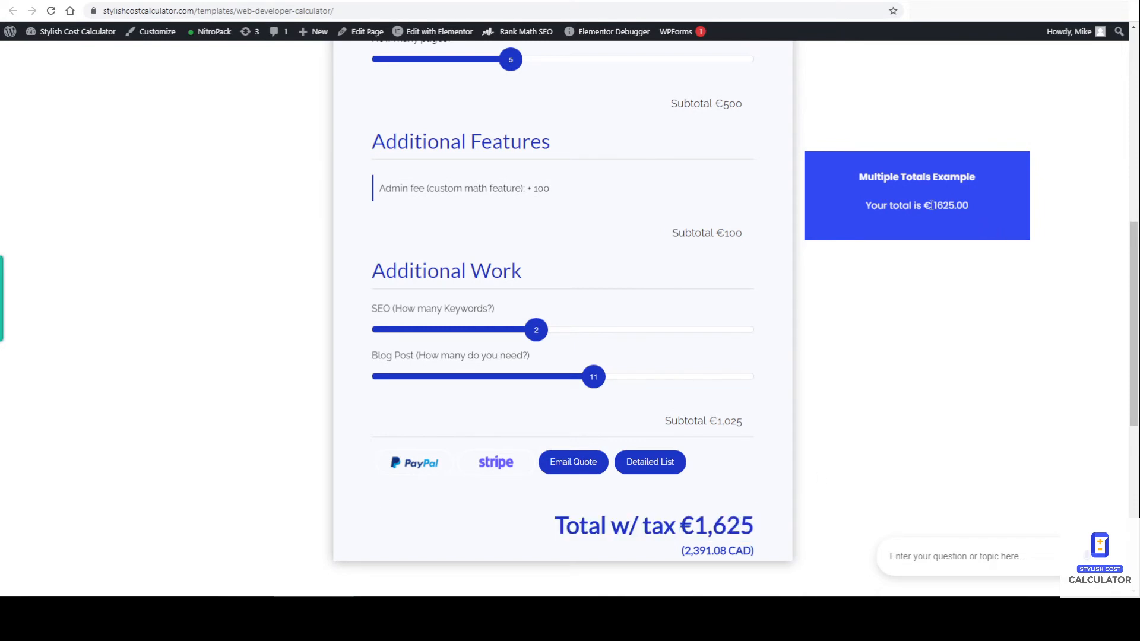
drag(594, 377, 517, 377)
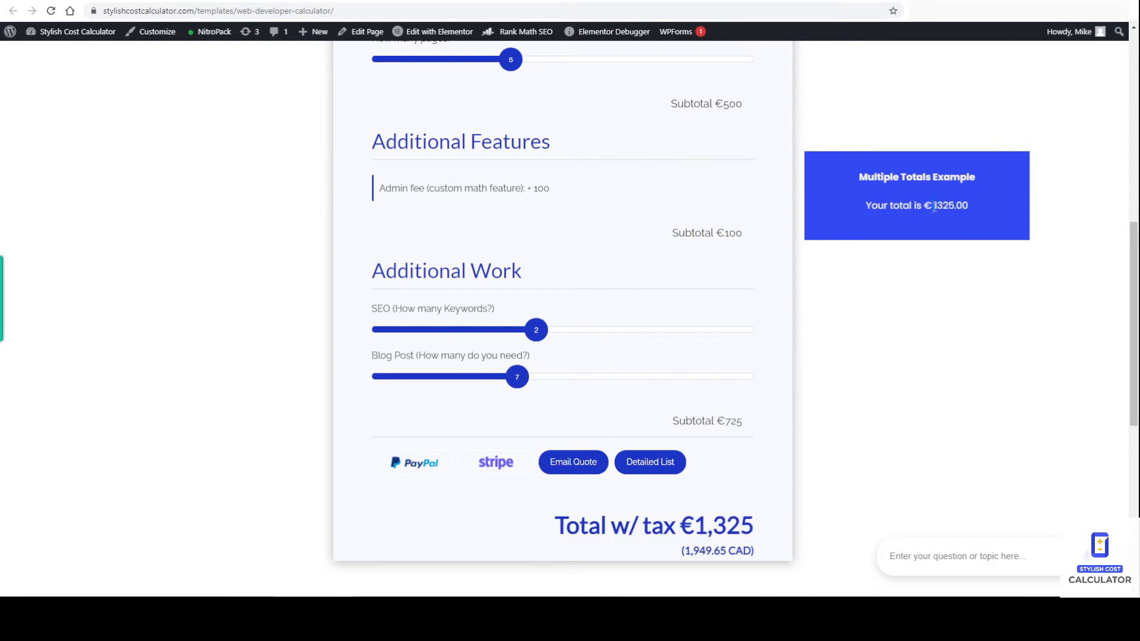
drag(698, 531, 378, 500)
click(764, 530)
key(ctrl+2)
mouse_move(544, 502)
mouse_down()
mouse_move(729, 558)
mouse_move(785, 536)
mouse_up()
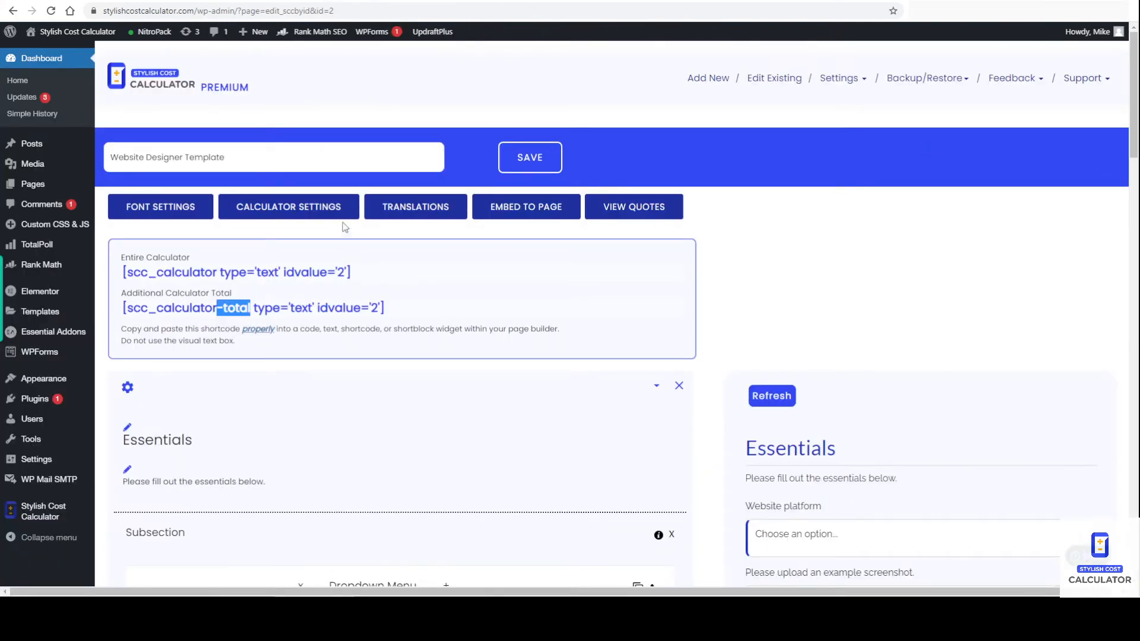
Step: Find the total price options in the calculator's settings by searching for "total" and toggle the Remove the Total Price option
click(344, 215)
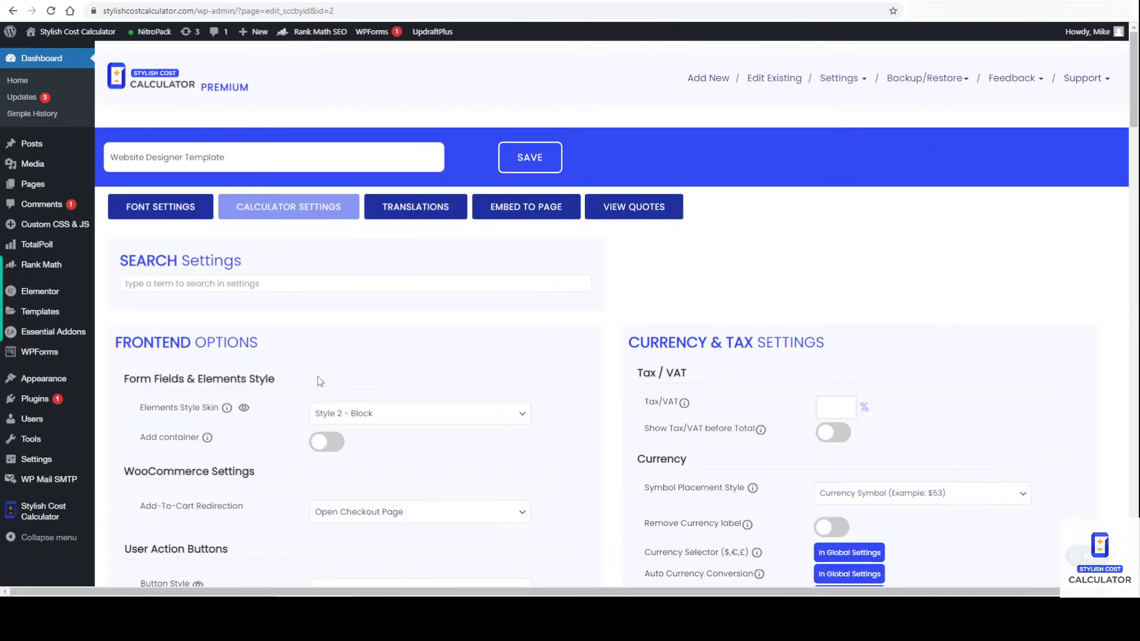
scroll(318, 377, down, 5)
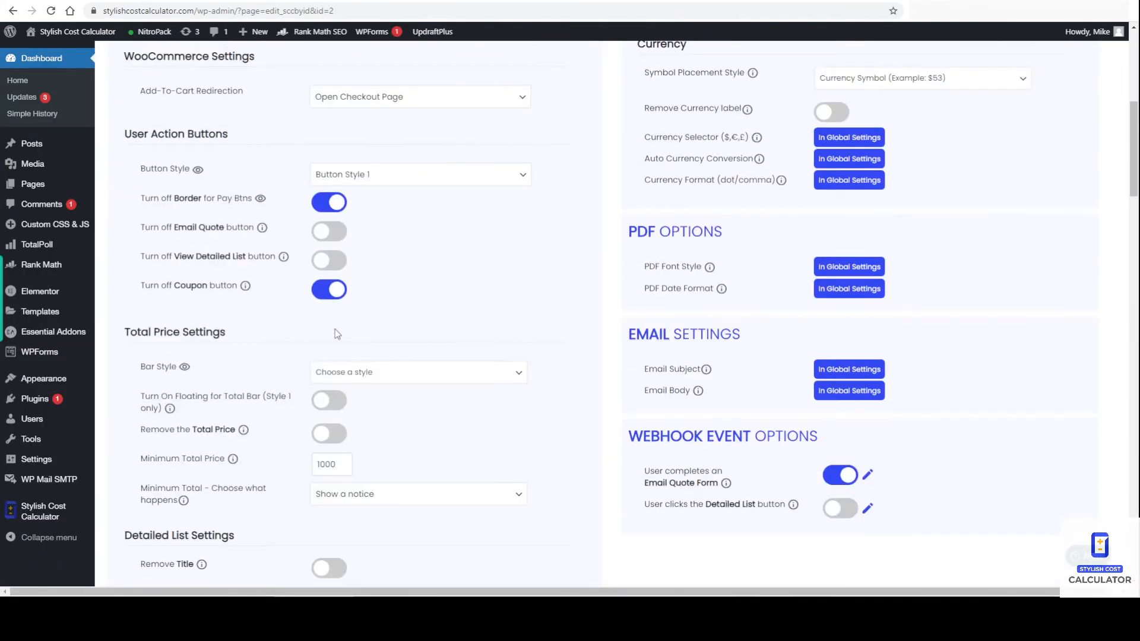
key(ctrl+f)
text(total)
key(Return)
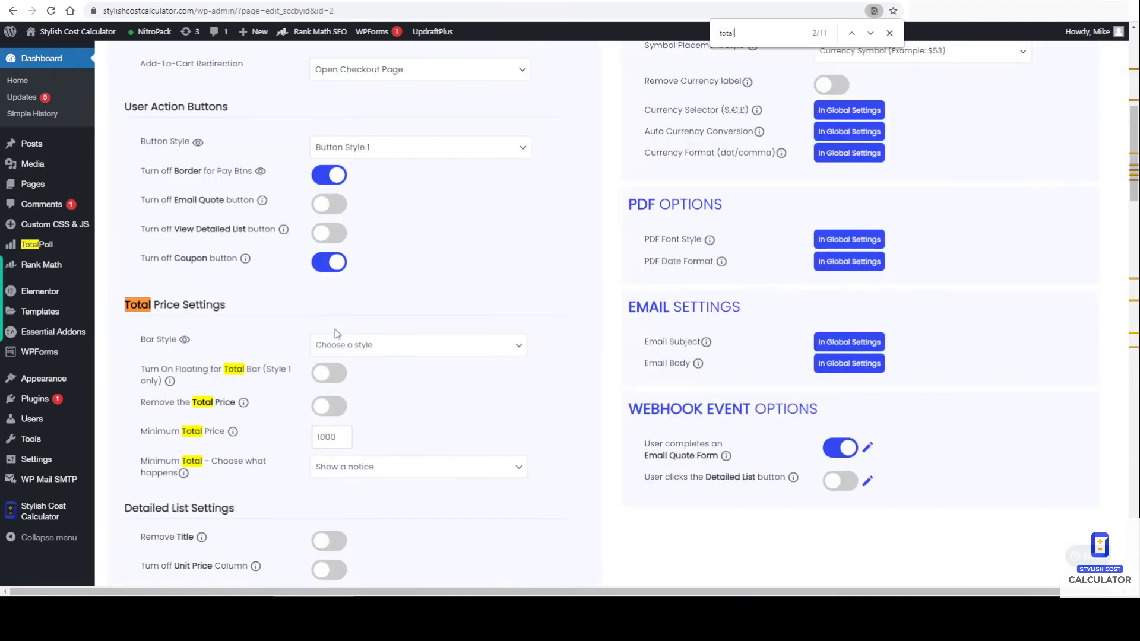
click(333, 410)
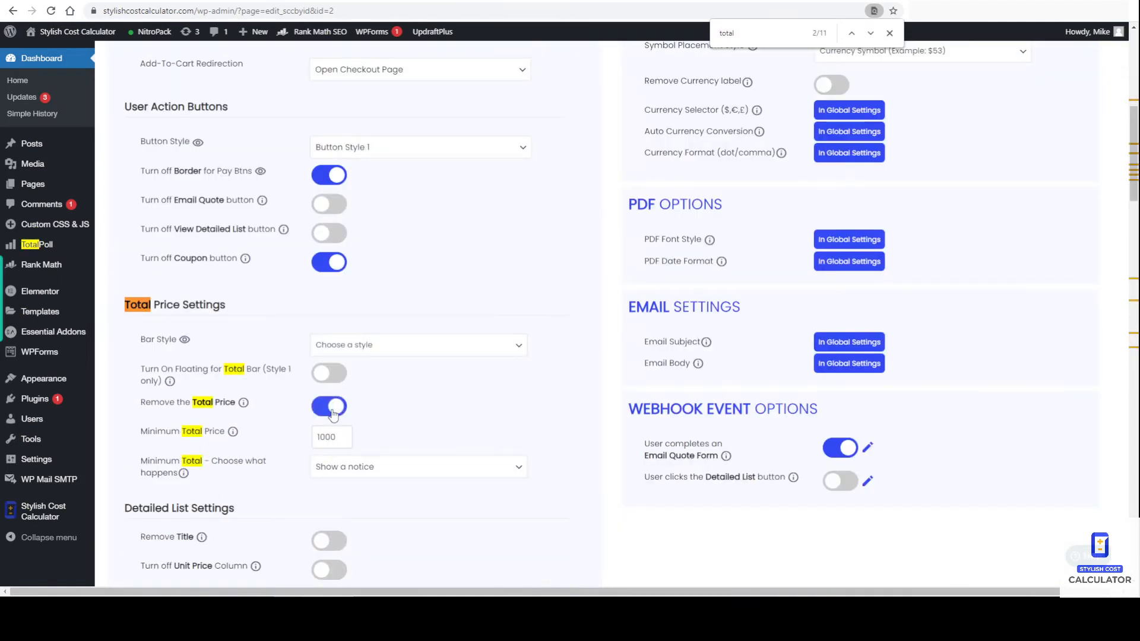
click(334, 411)
click(342, 410)
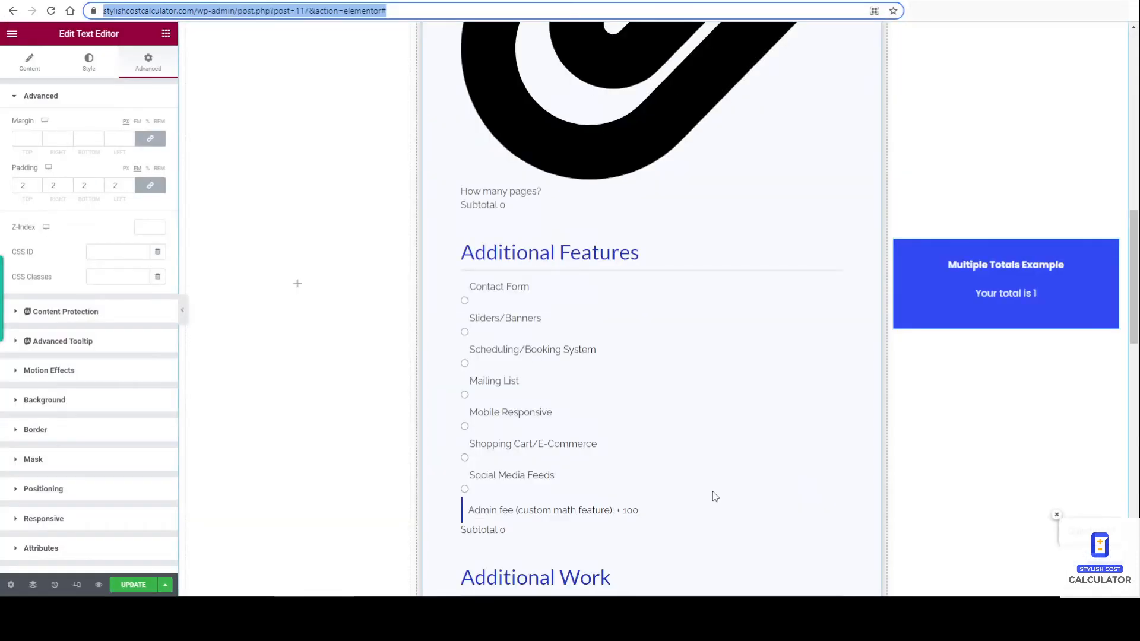
Step: Highlight the Total w/ tax line on the published calculator page and circle the Multiple Totals Example box in red
scroll(706, 493, down, 3)
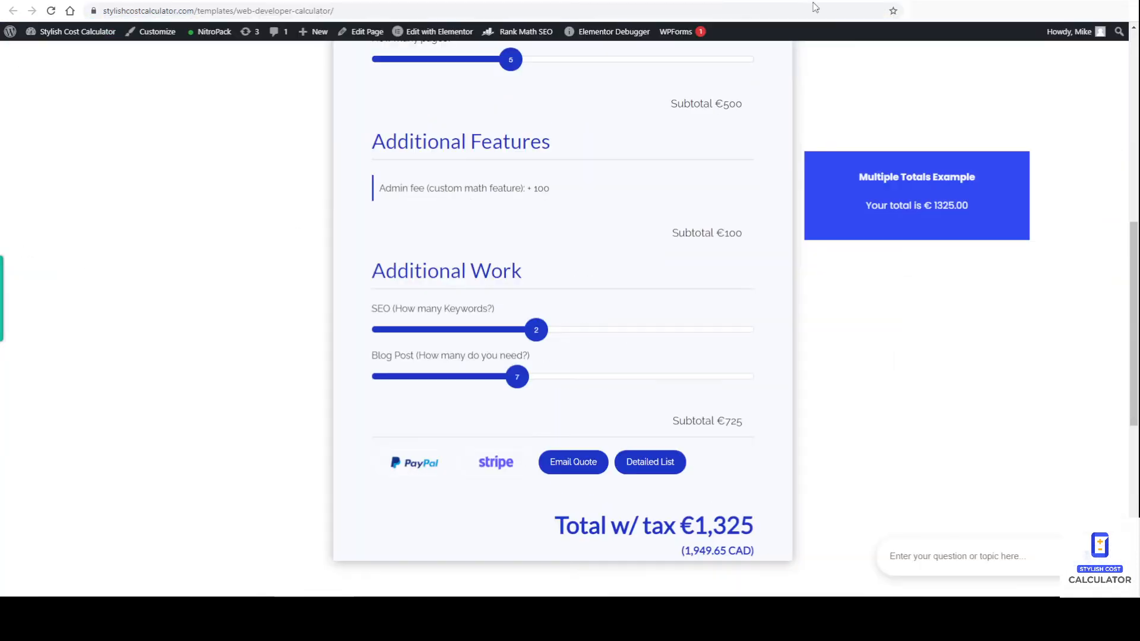
scroll(707, 543, down, 1)
drag(742, 445, 657, 487)
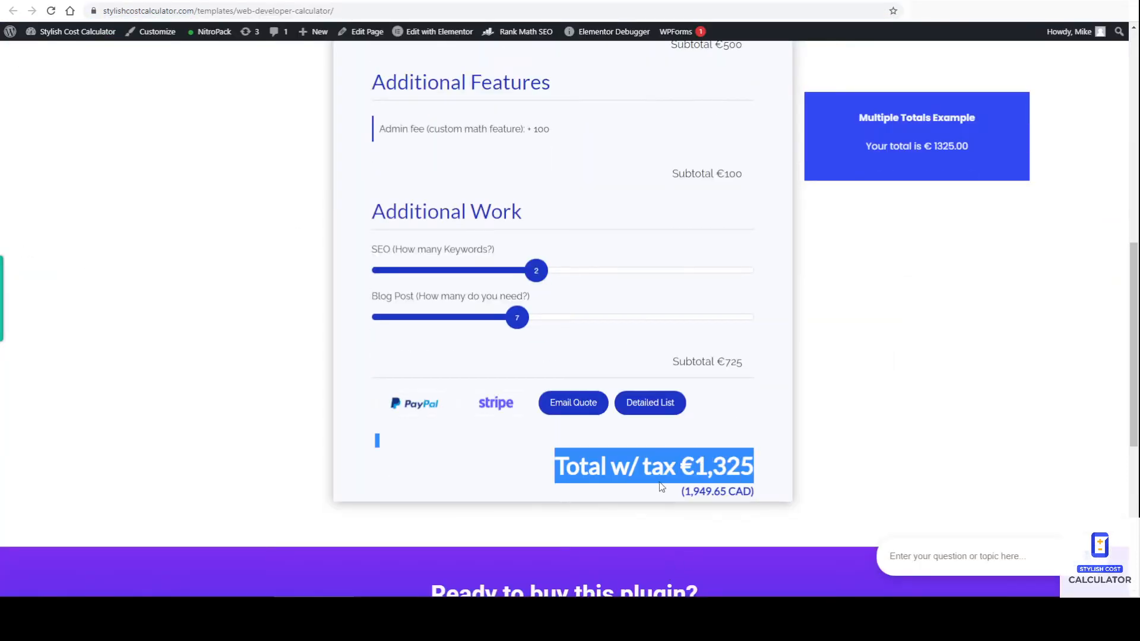
click(647, 494)
key(ctrl+2)
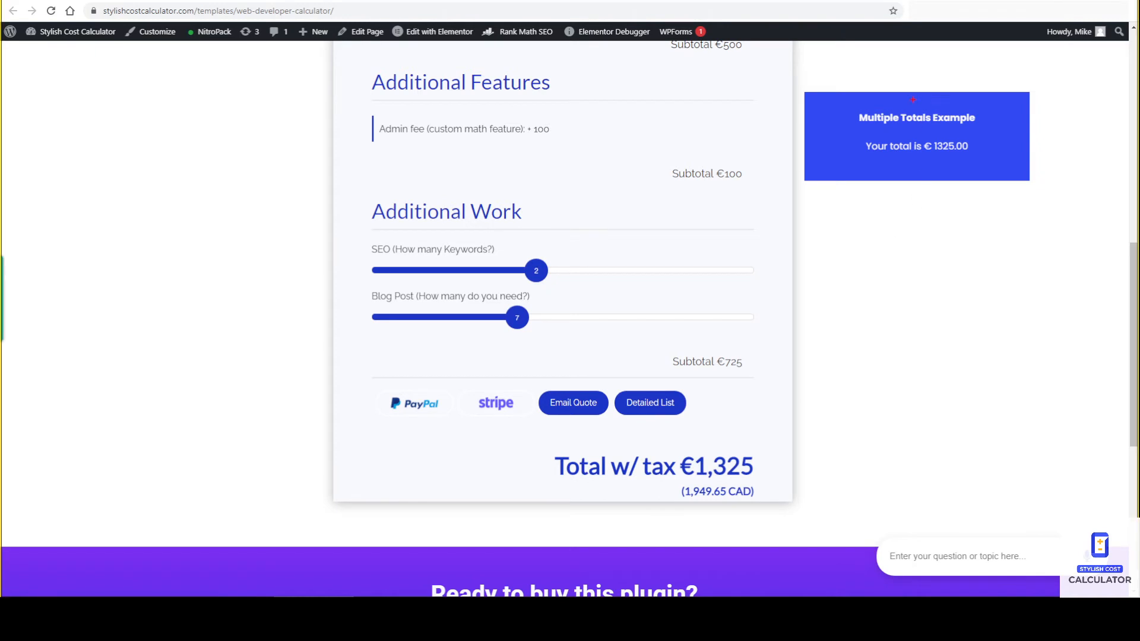
mouse_move(915, 89)
mouse_down()
mouse_move(1060, 184)
mouse_move(852, 82)
mouse_up()
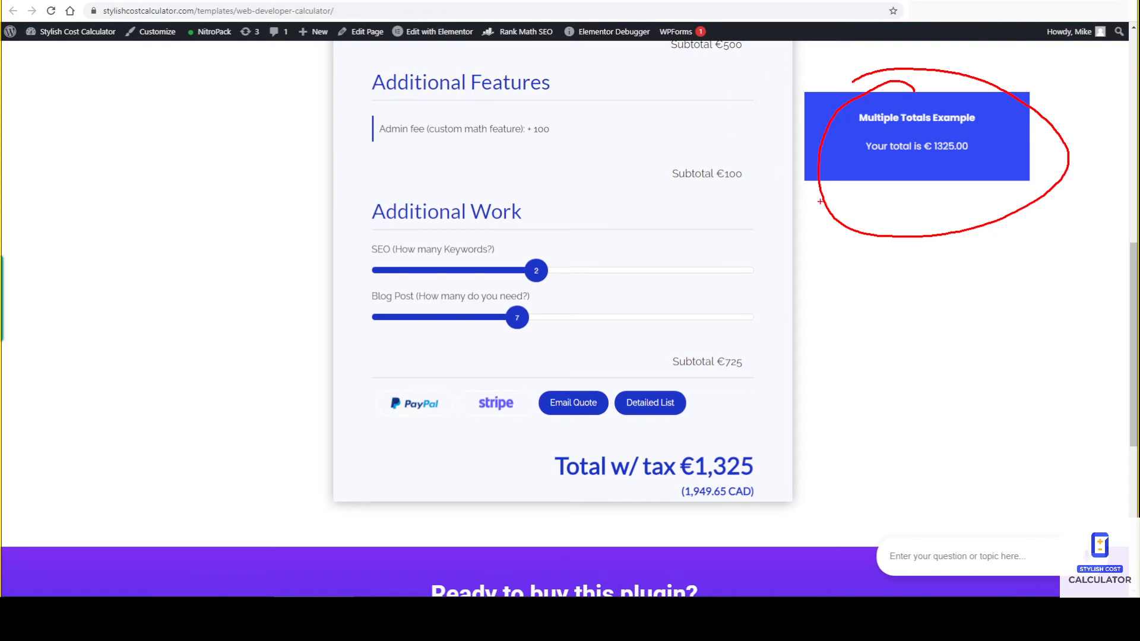
key(Escape)
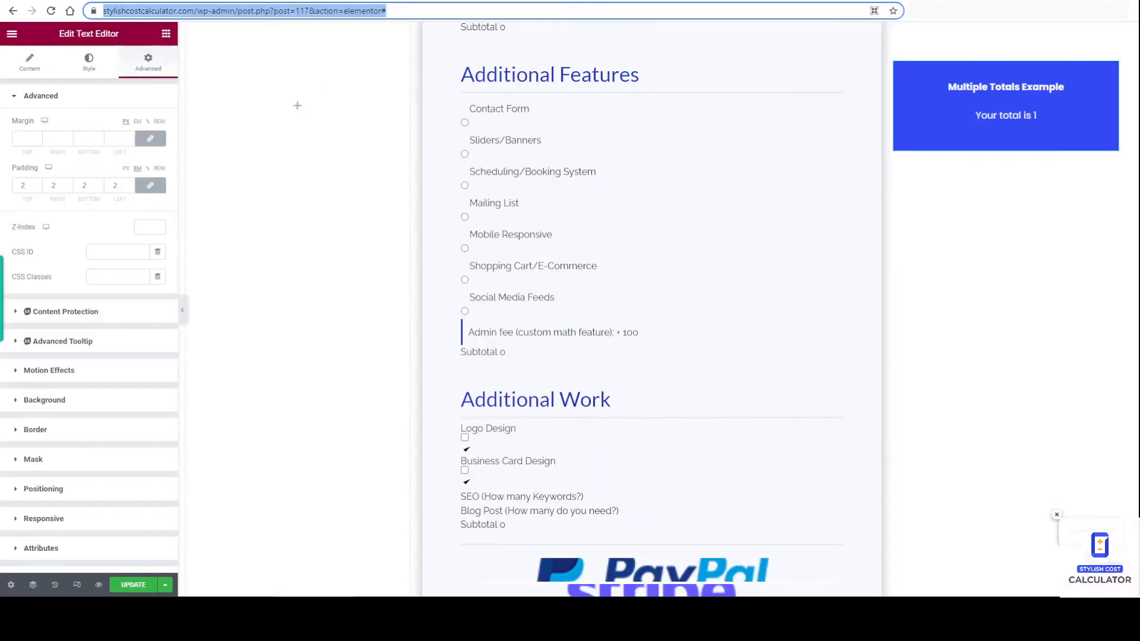
Step: Replace "Your total" with "Our cost is" in the content of the Multiple Totals Example text widget
click(961, 72)
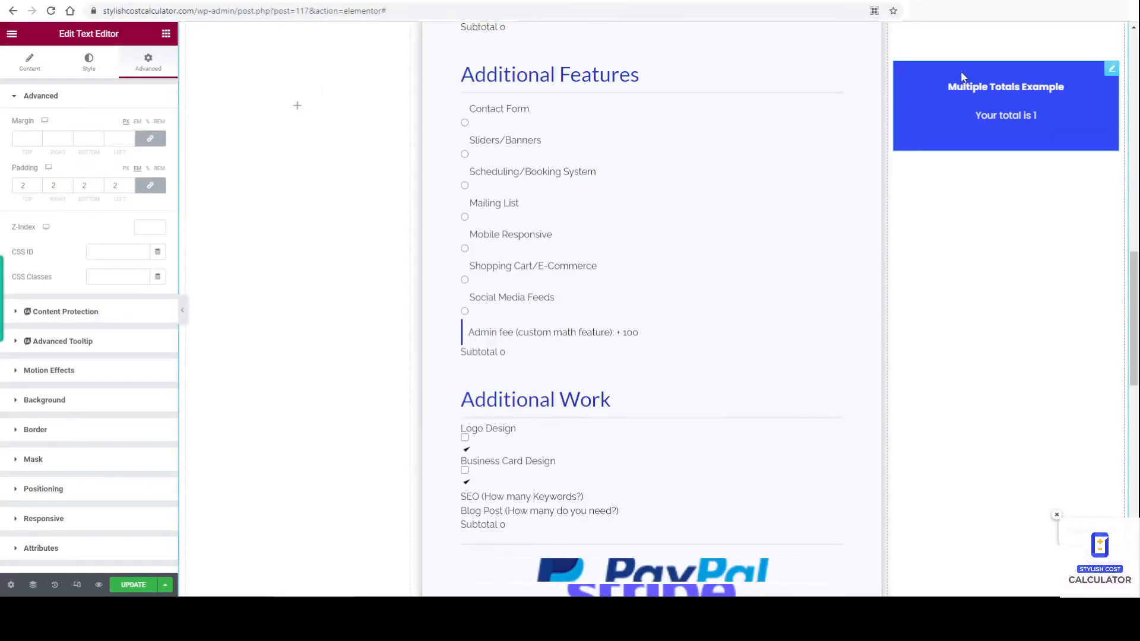
click(1000, 84)
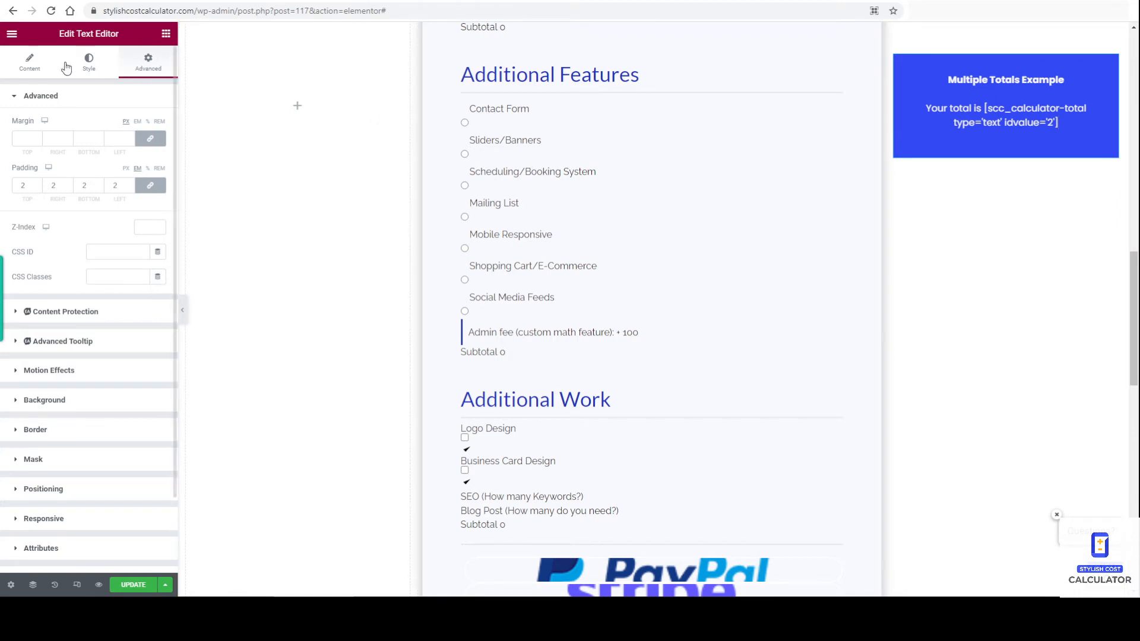
click(29, 62)
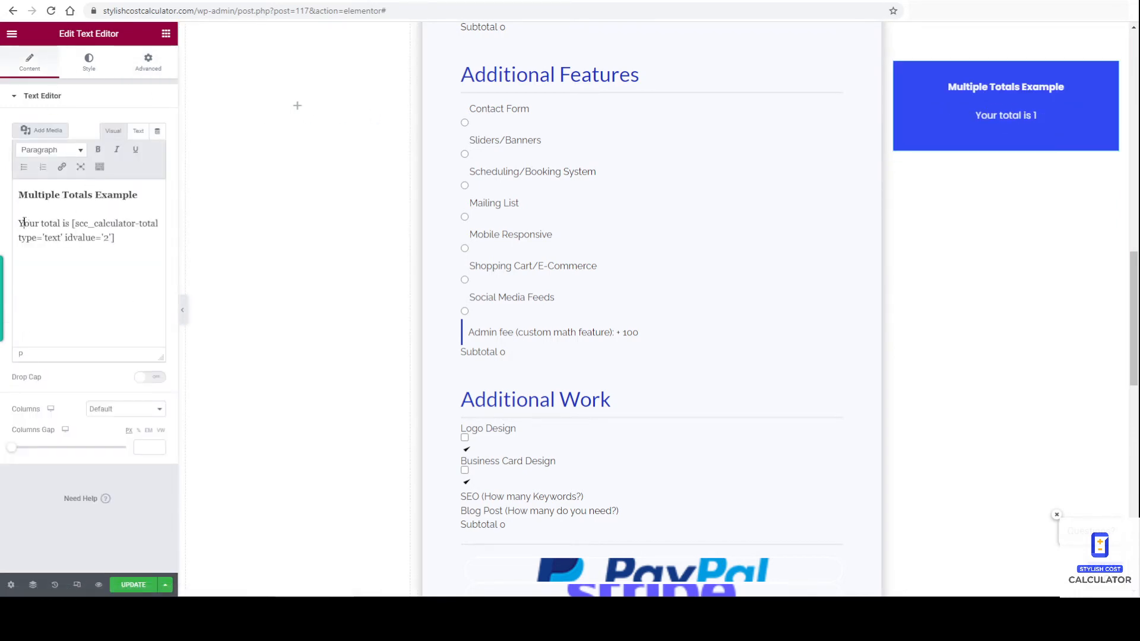
click(24, 223)
text(OOur c)
key(BackSpace)
key(BackSpace)
key(BackSpace)
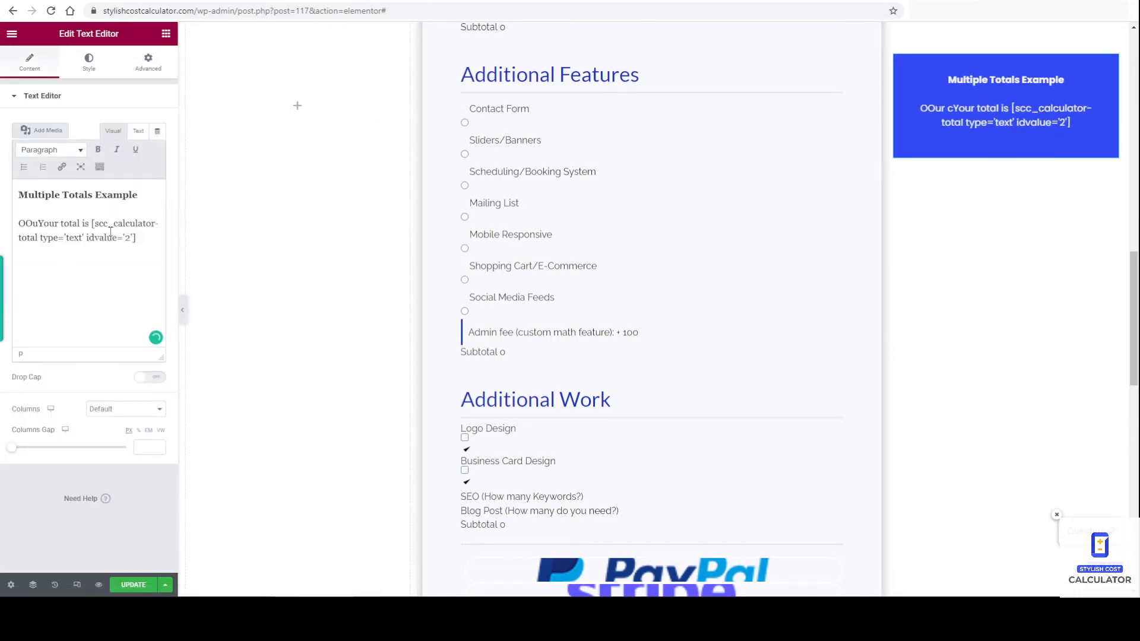
key(BackSpace)
key(BackSpace)
text(ur )
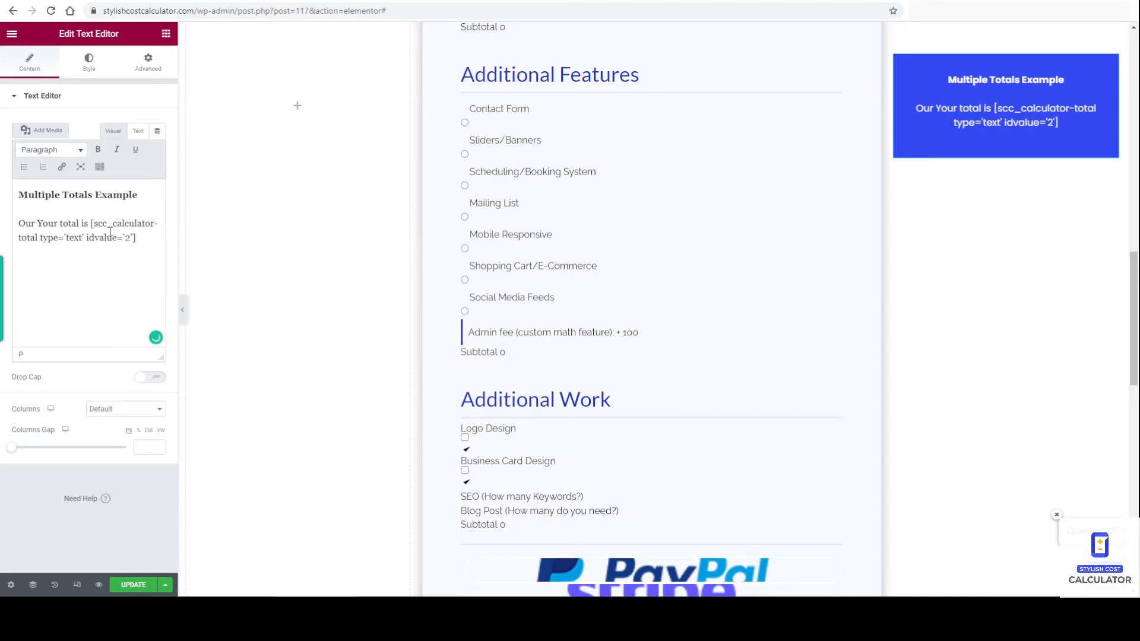
text(cost)
key(Delete)
key(Delete)
key(Delete)
key(Delete)
key(Delete)
key(Delete)
key(Delete)
key(Delete)
key(Delete)
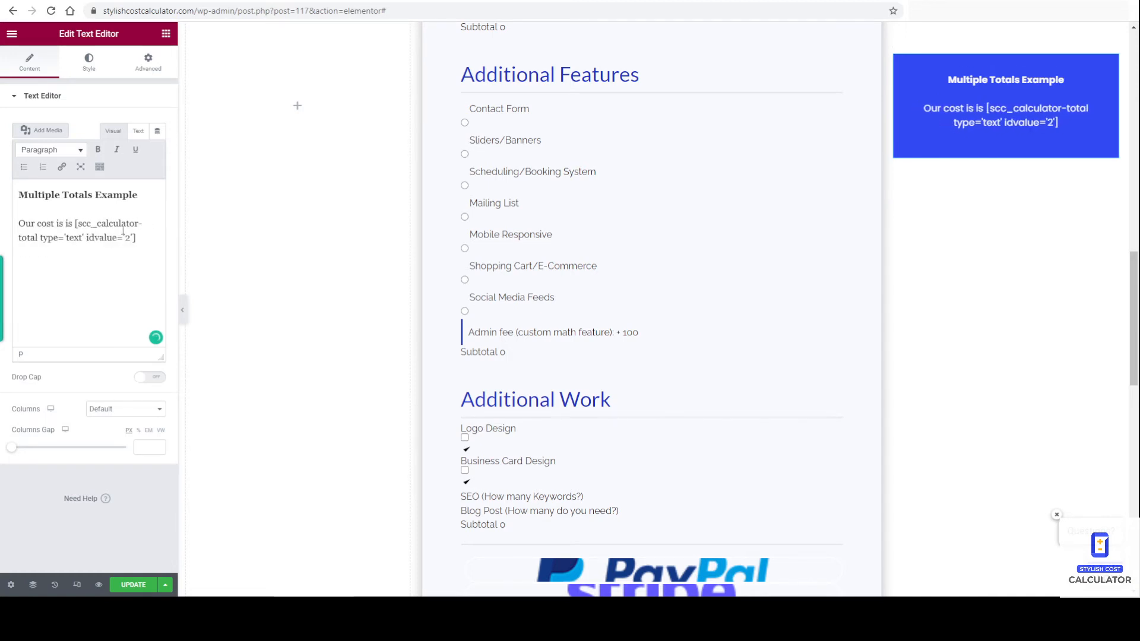
Step: Show the widget's content as plain text and duplicate the "Our cost is" line with its [scc_calculator-total type='text' idvalue='2'] shortcode below the original
triple_click(123, 234)
click(133, 266)
click(138, 131)
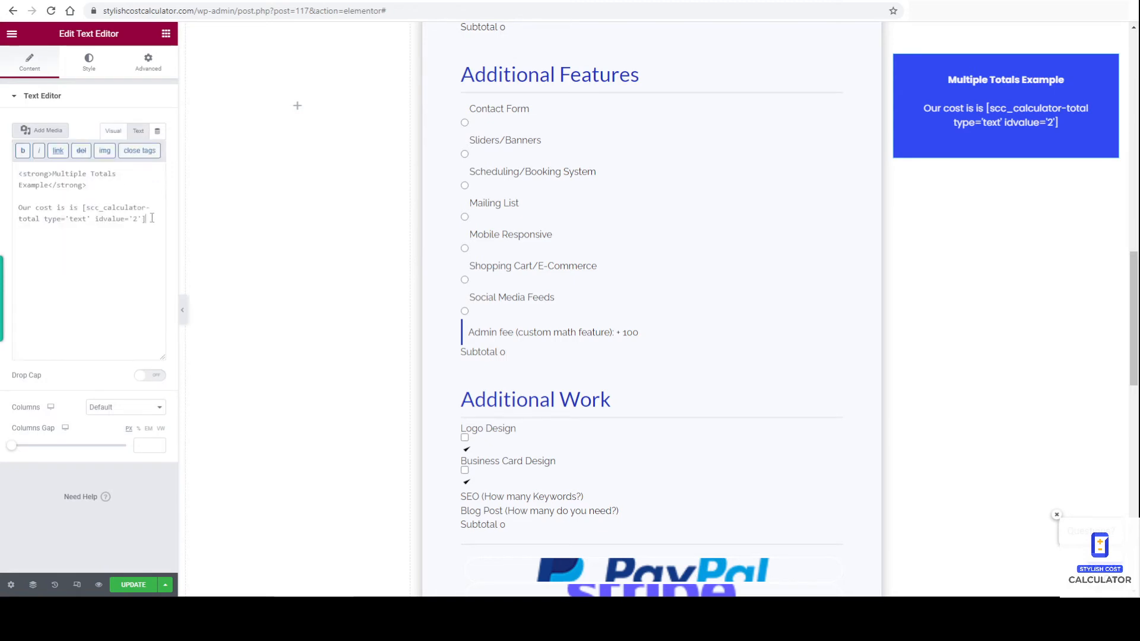
drag(152, 218, 17, 209)
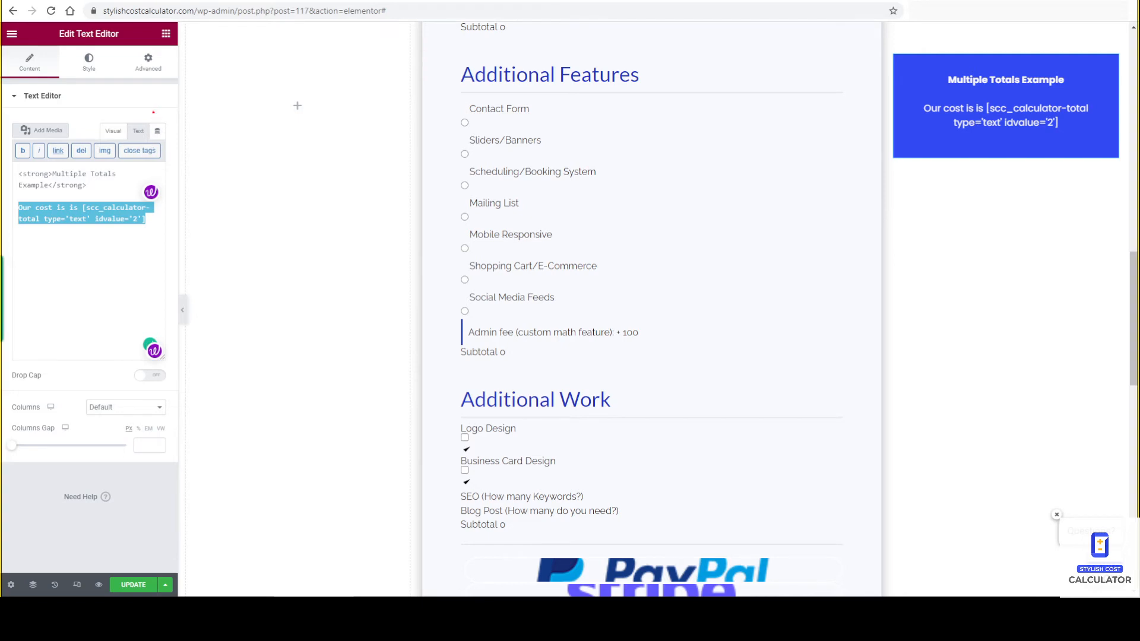
drag(153, 112, 149, 127)
key(Escape)
click(140, 236)
drag(148, 220, 12, 214)
key(ctrl+c)
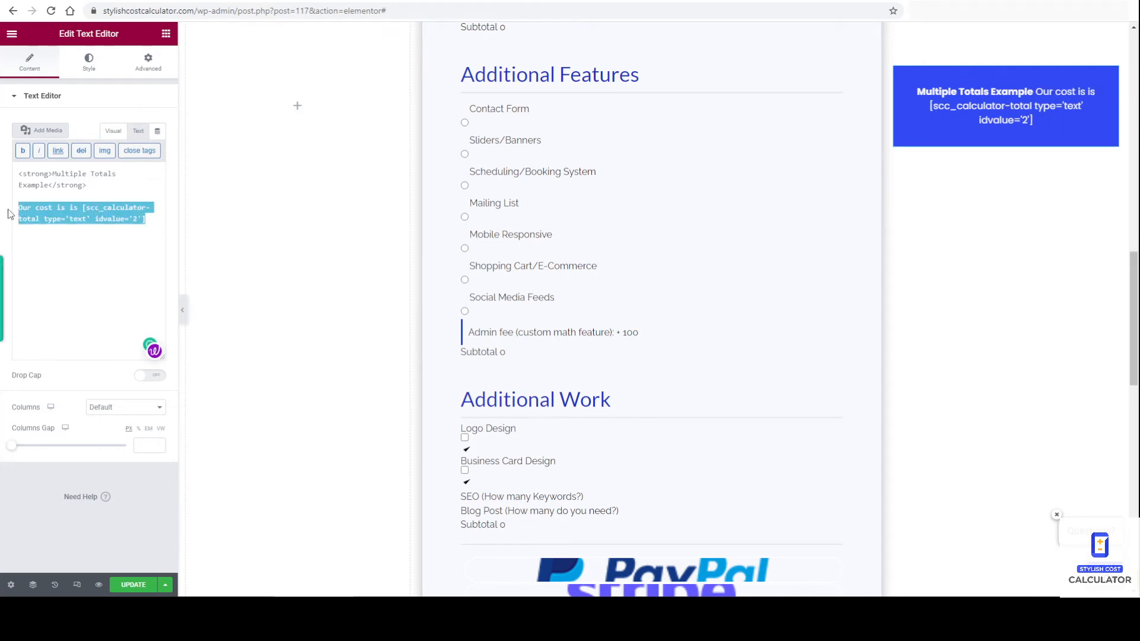
click(159, 226)
key(ctrl+v)
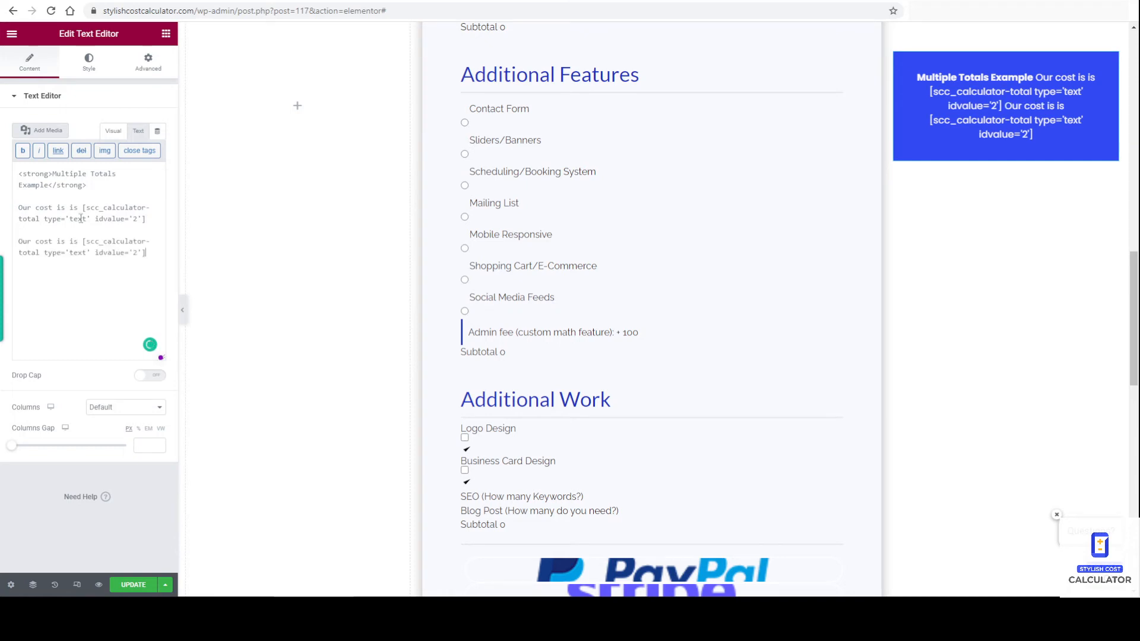
Step: Remove the repeated "is" from the first line so it reads "Our cost is" before the shortcode
drag(82, 208, 18, 208)
click(67, 209)
key(Delete)
key(Delete)
key(Delete)
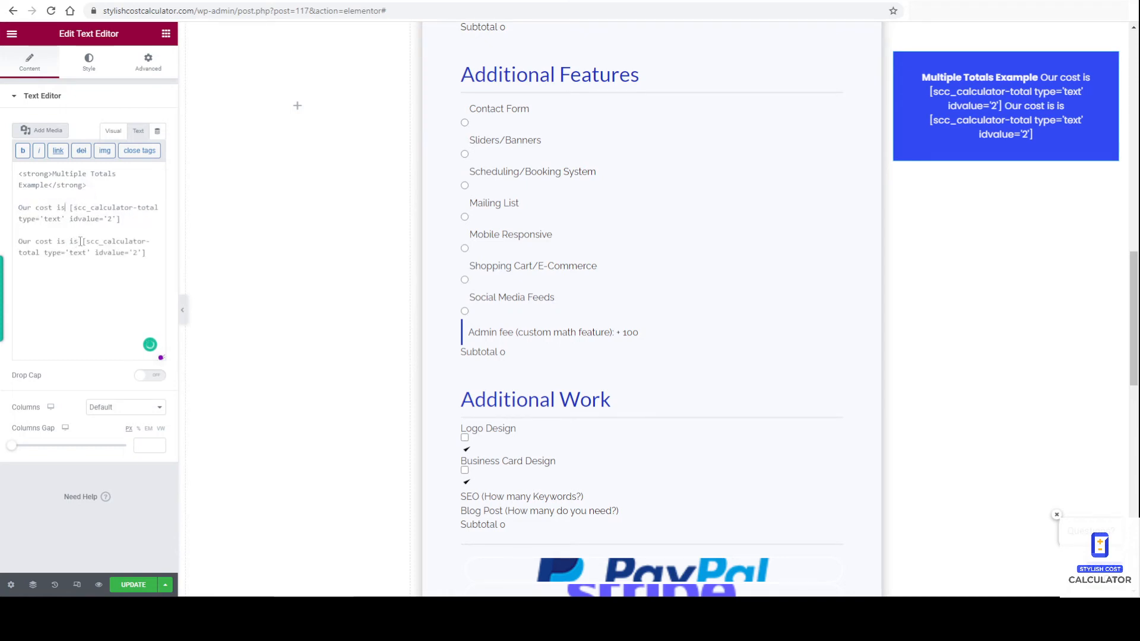
Step: Reword the second line's text before the shortcode to "Our competitors cost is"
drag(80, 242, 31, 243)
text(competitors)
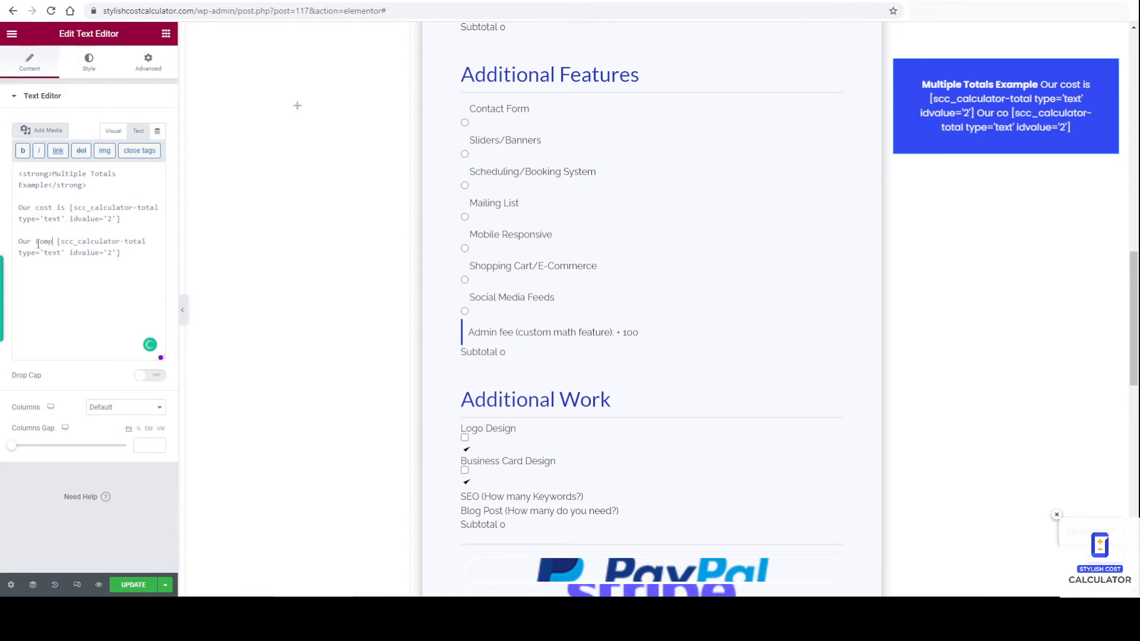
text( cost is)
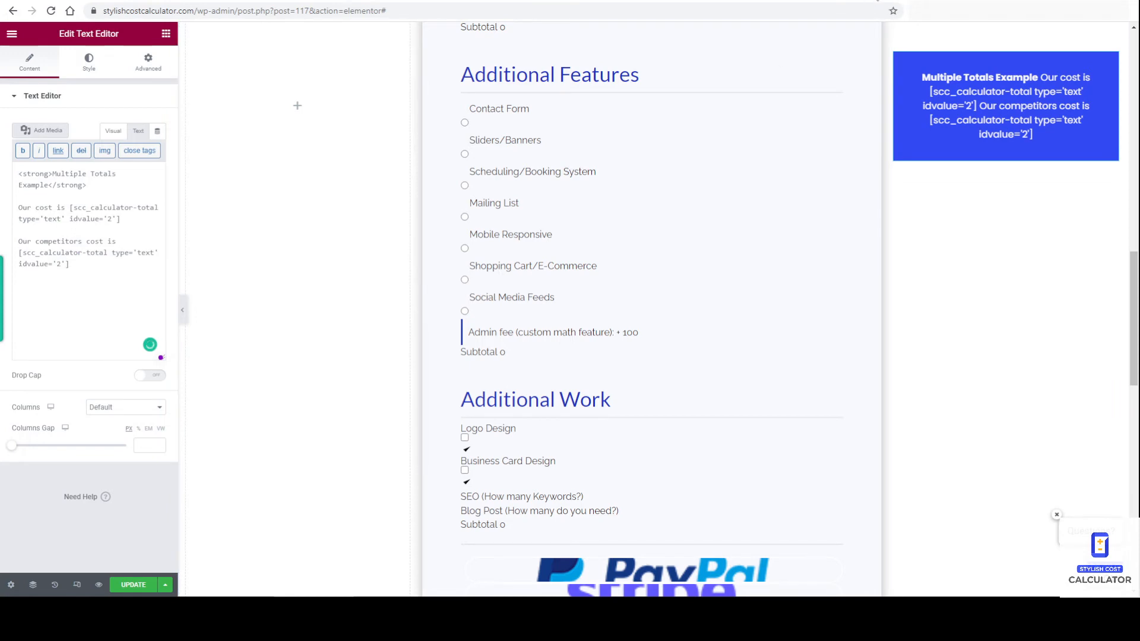
Step: Go to stylishcostcalculator.com in a new browser tab and open its Multiple Totals feature page
key(ctrl+t)
text(st)
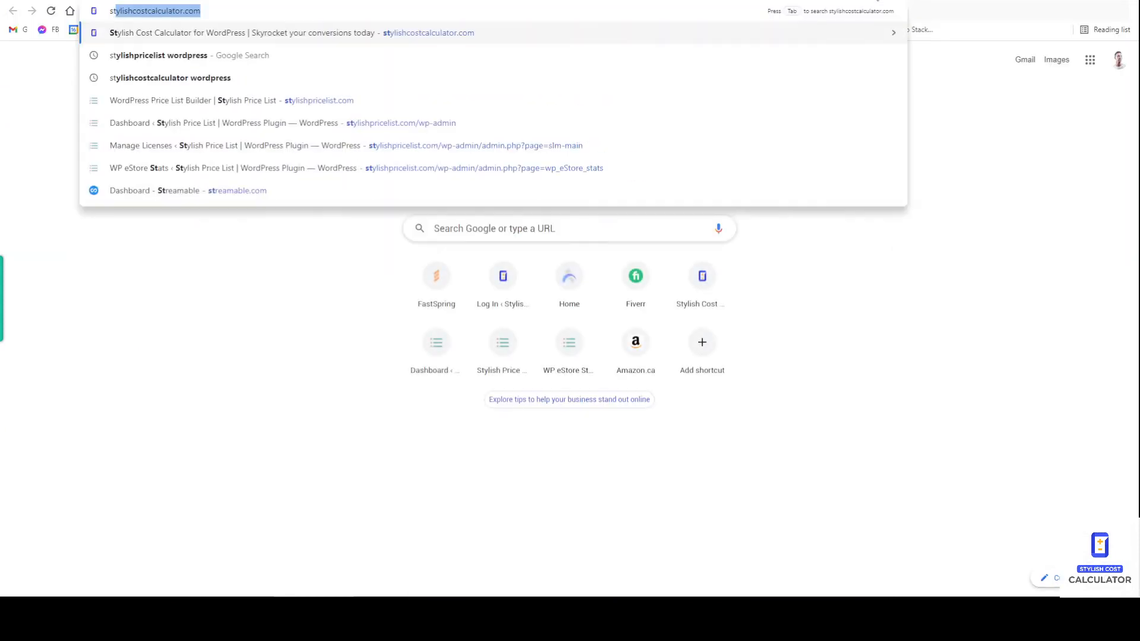
text(ylish)
key(Return)
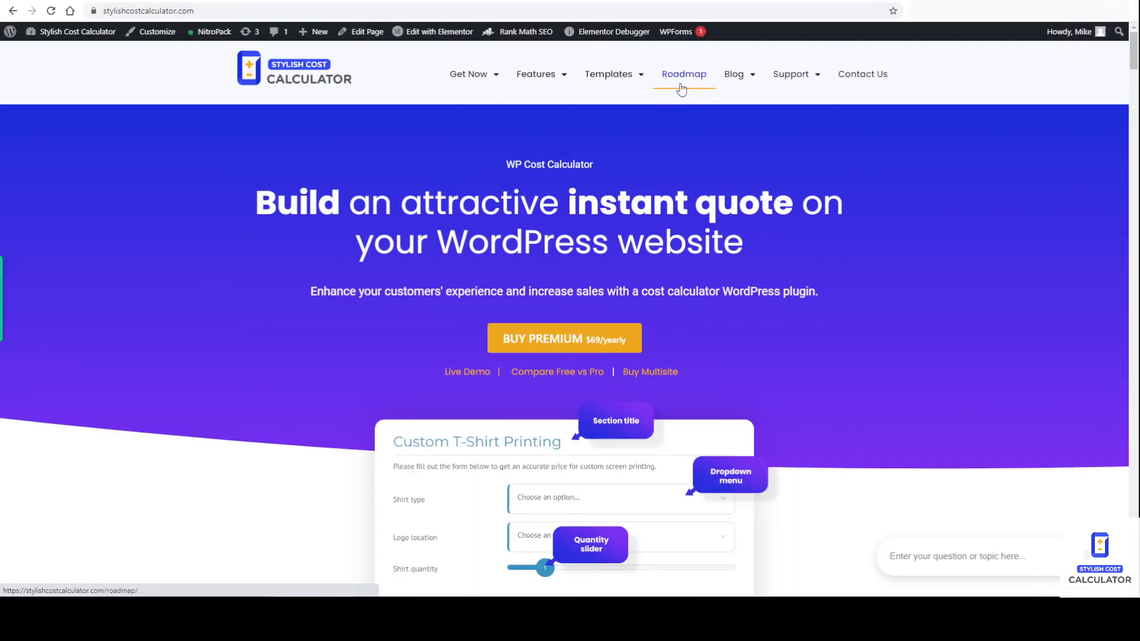
mouse_move(609, 76)
mouse_move(568, 80)
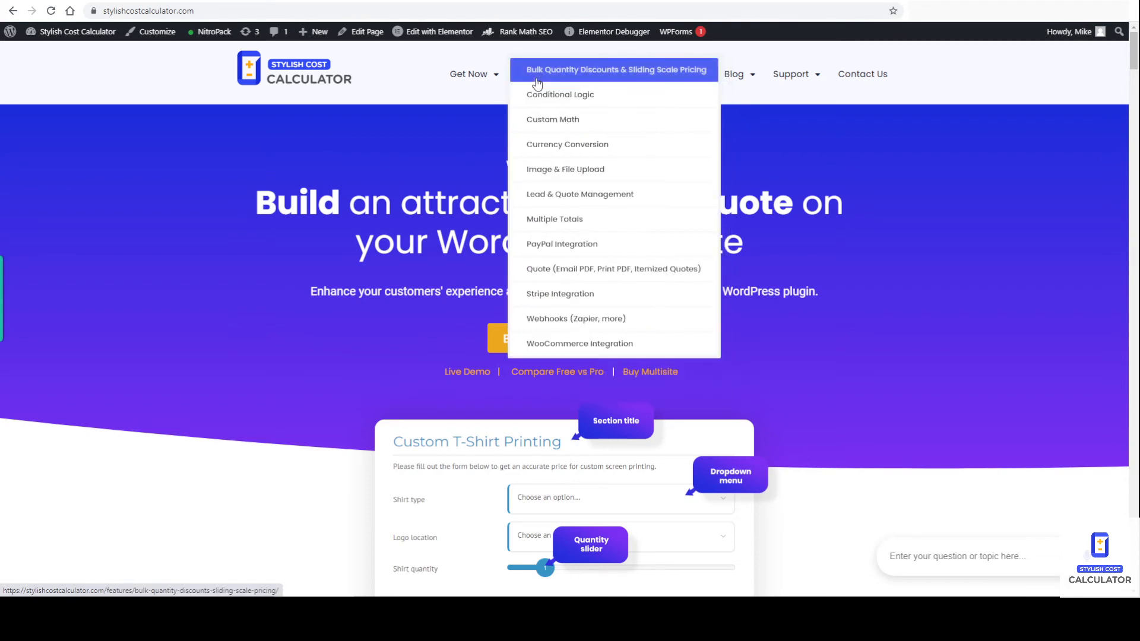
click(559, 224)
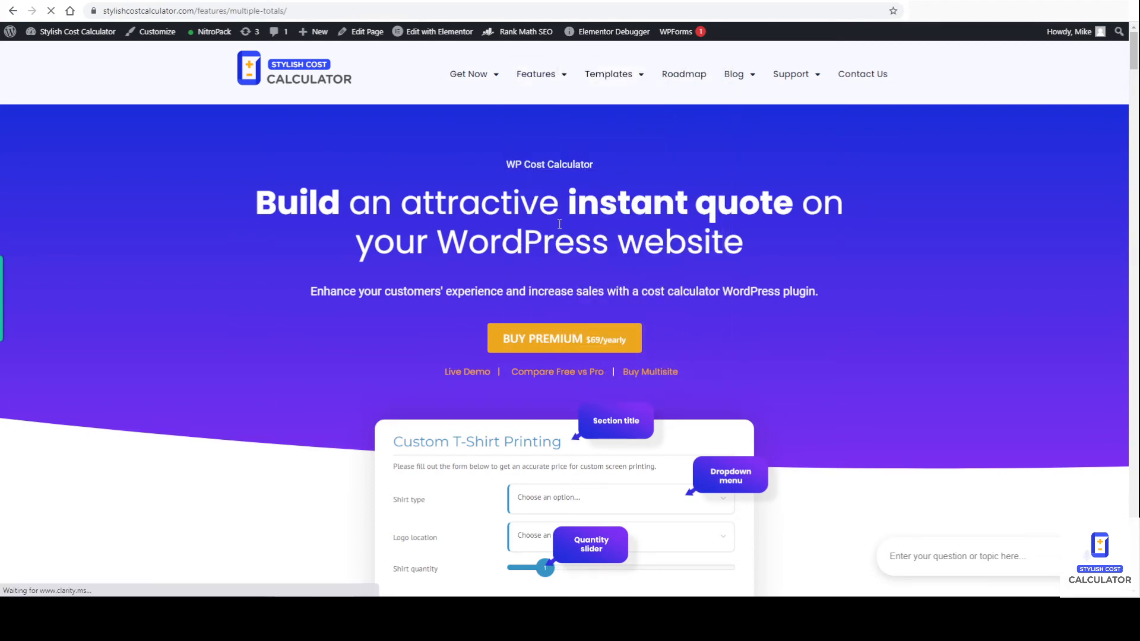
Step: Examine the Custom Math part of the Multiple Totals page for the Customize the Total shortcodes with apply-math
scroll(725, 396, down, 4)
scroll(724, 396, down, 7)
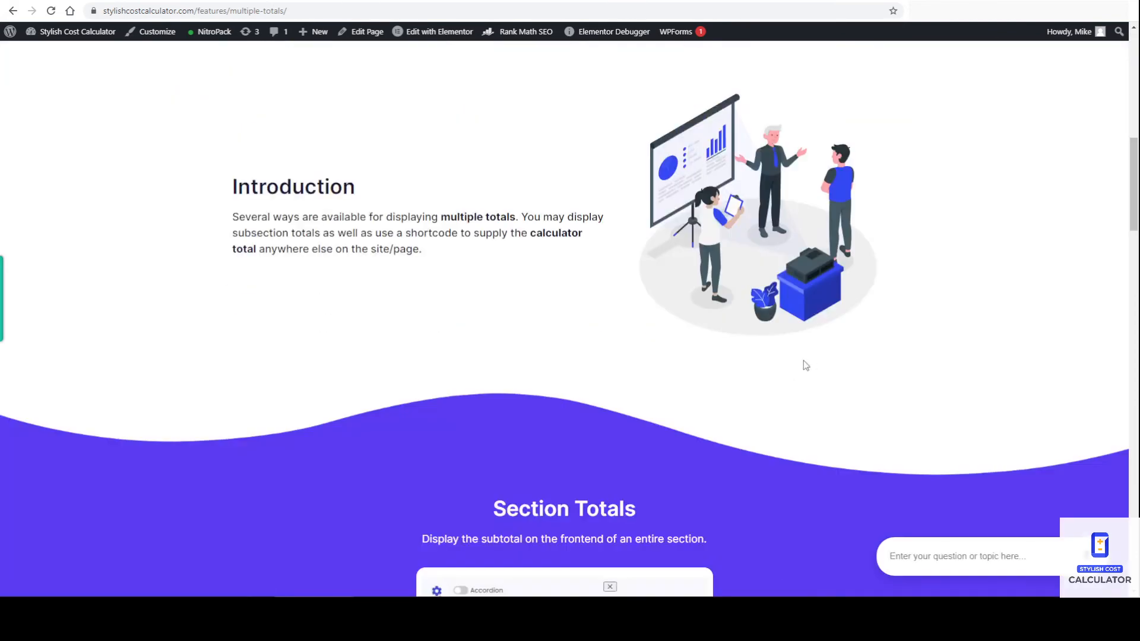
scroll(894, 339, up, 8)
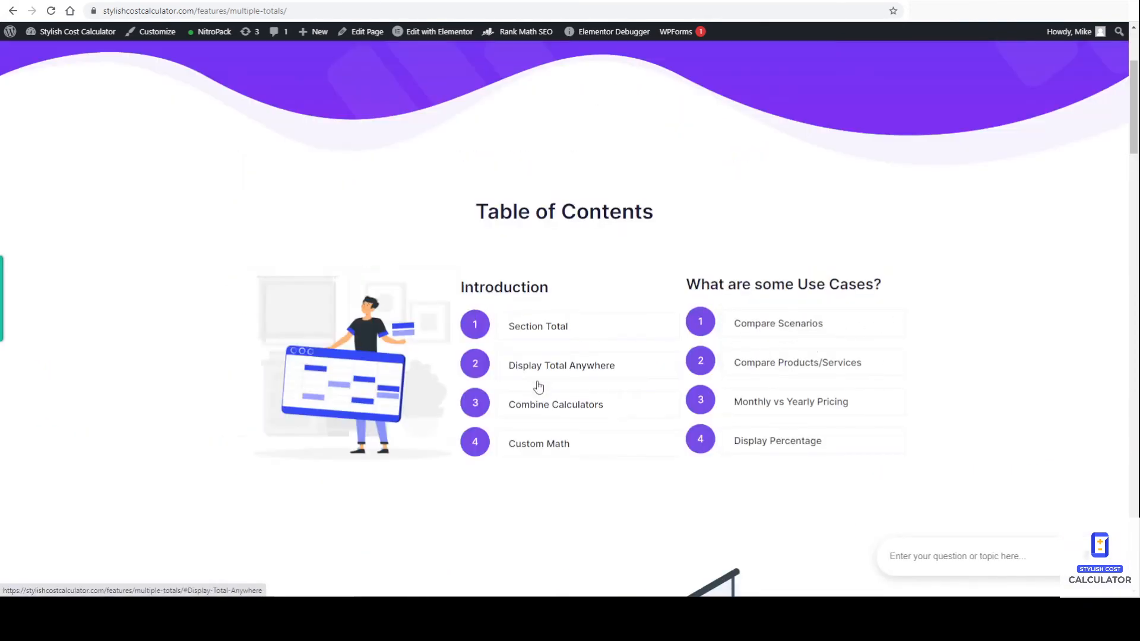
click(539, 445)
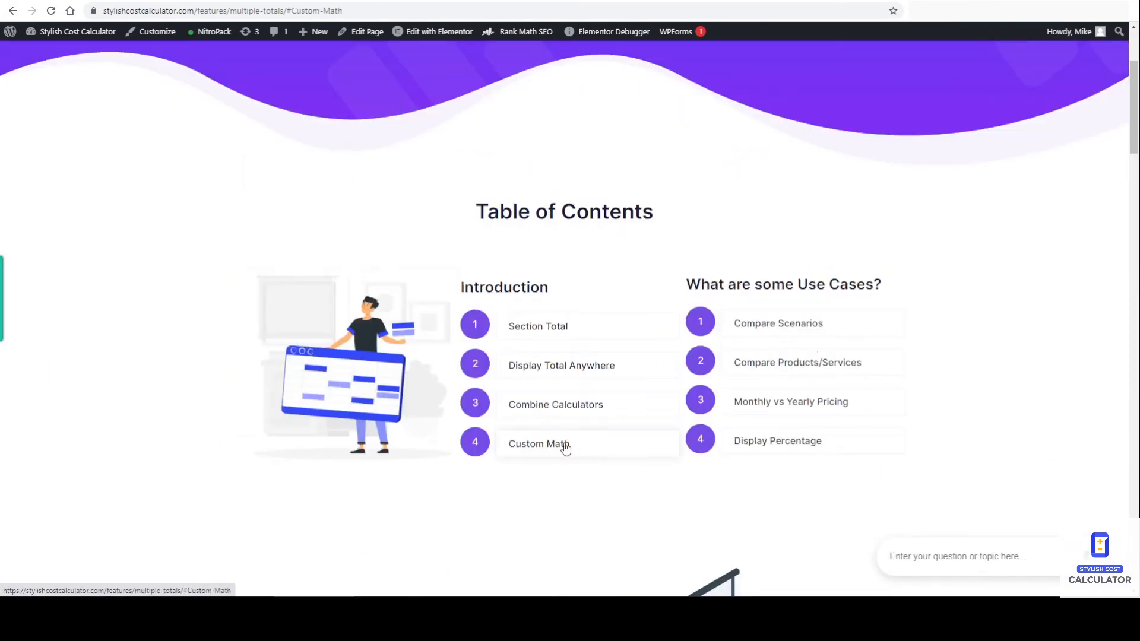
drag(1132, 108, 1074, 432)
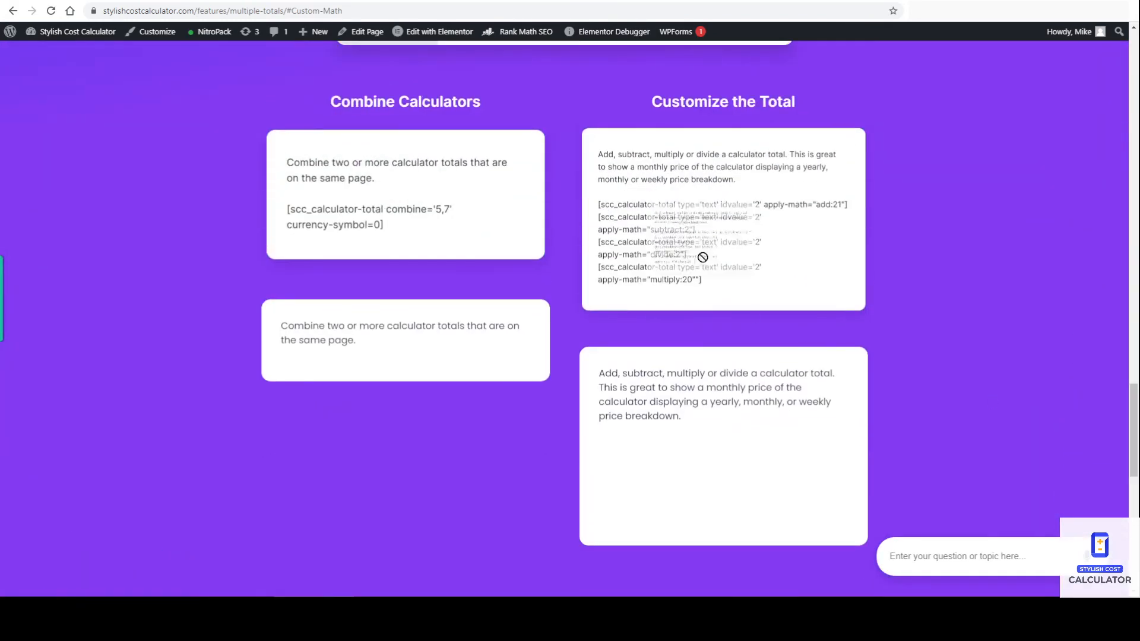
scroll(707, 255, down, 5)
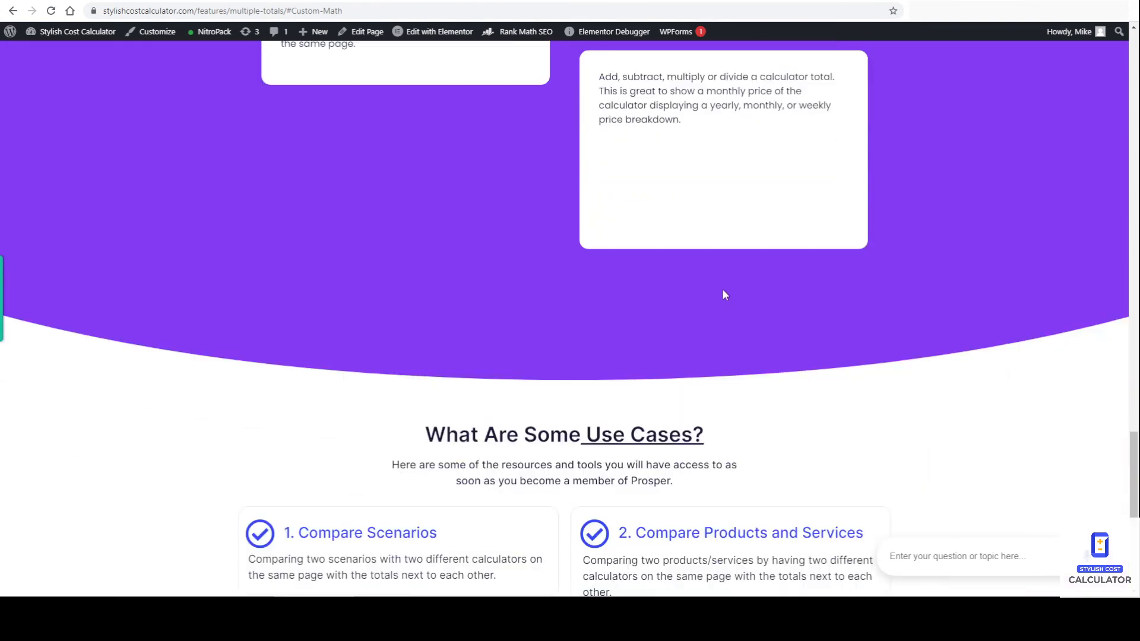
Step: Check the Combine Calculators and Customize the Total shortcode examples and return to the page being edited
scroll(724, 293, up, 4)
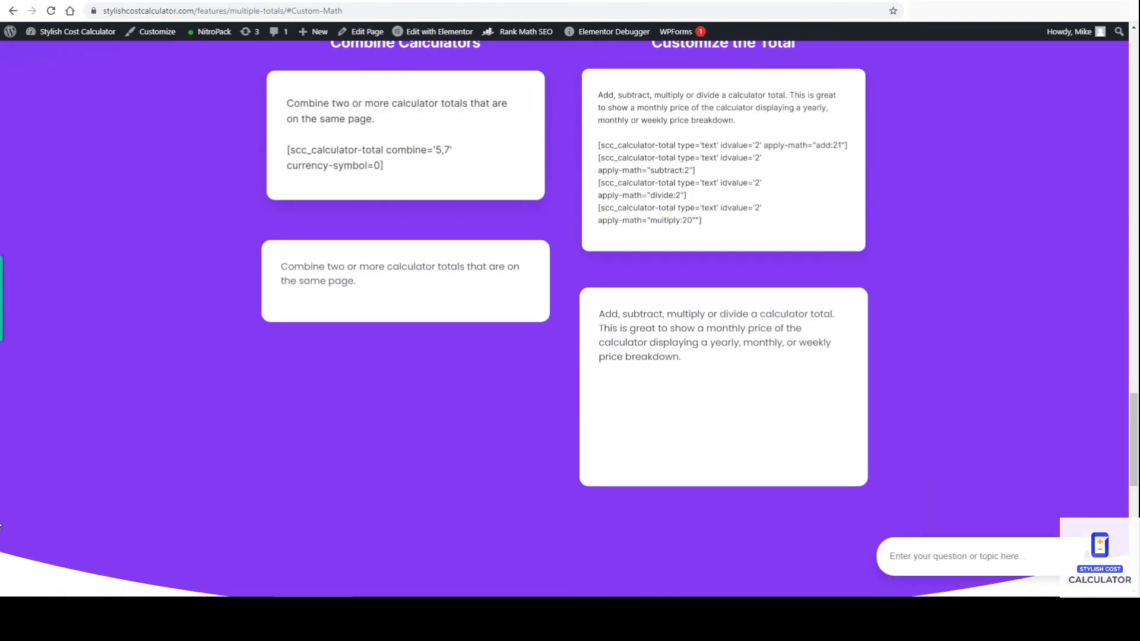
scroll(652, 280, up, 1)
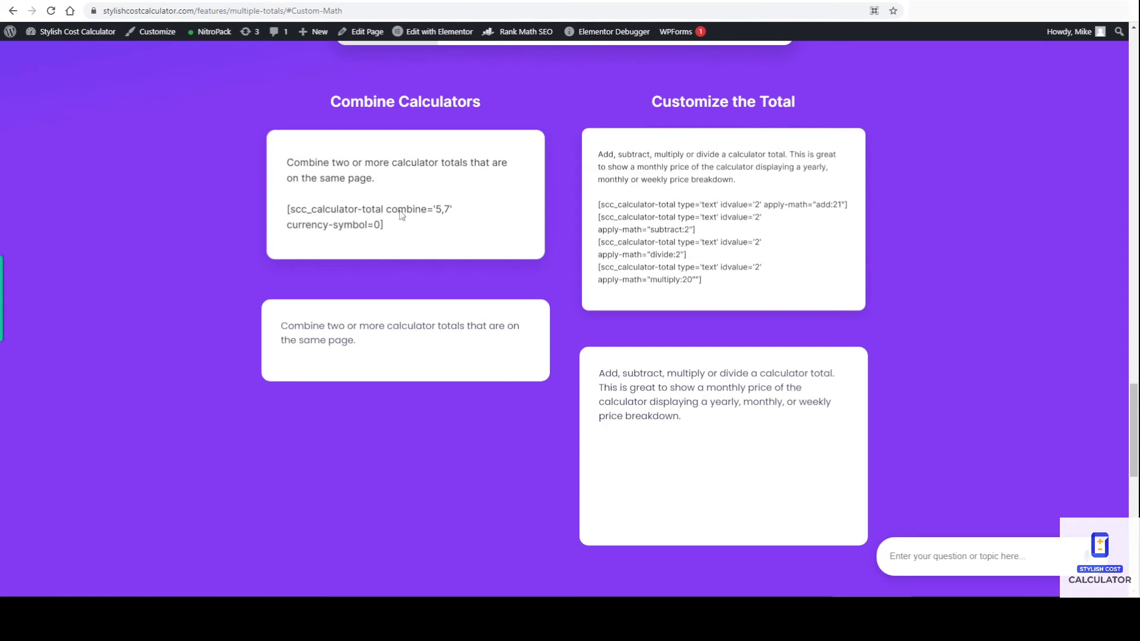
click(645, 1)
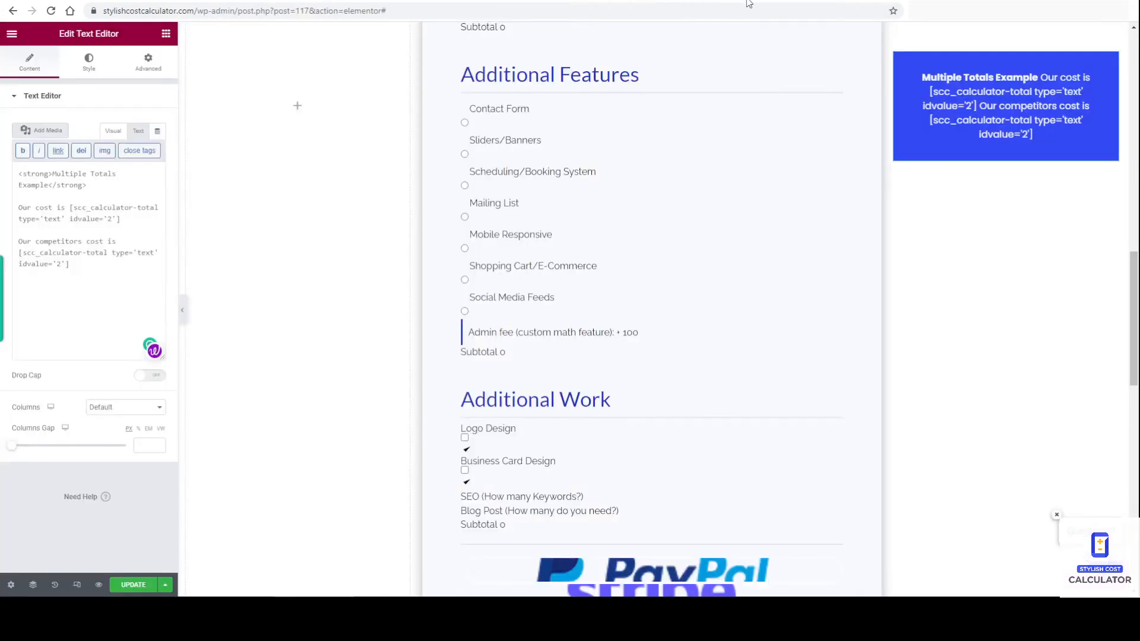
Step: Add apply-math="multiply:20" to the competitors line's total shortcode and update the page
click(63, 297)
click(63, 265)
text(ao)
key(BackSpace)
text(pp,)
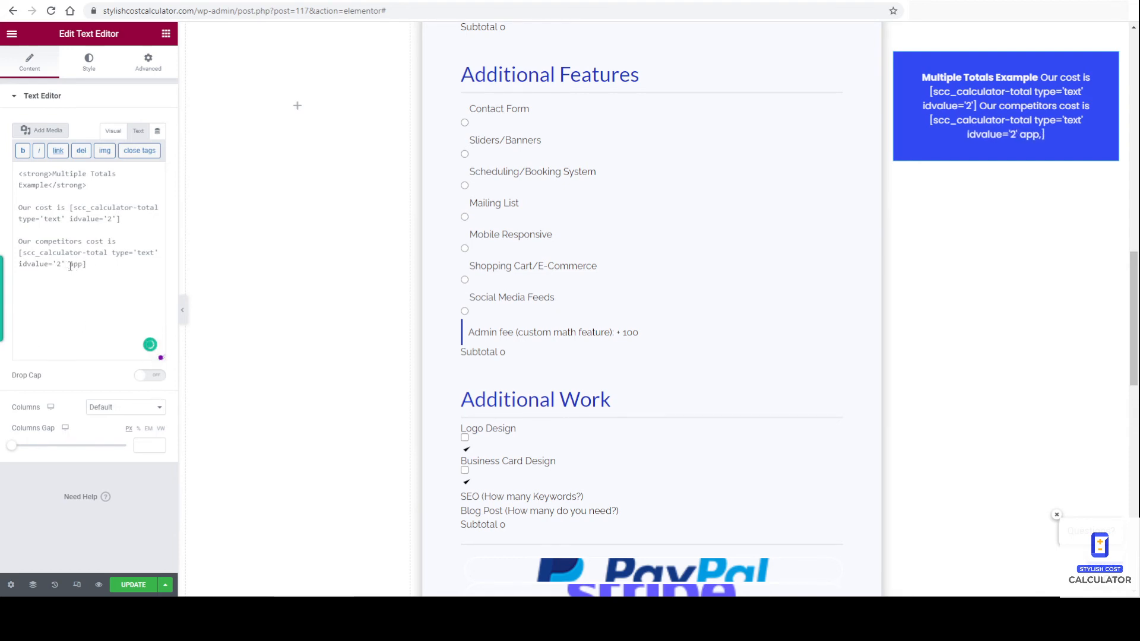
key(BackSpace)
text(ly-math=)
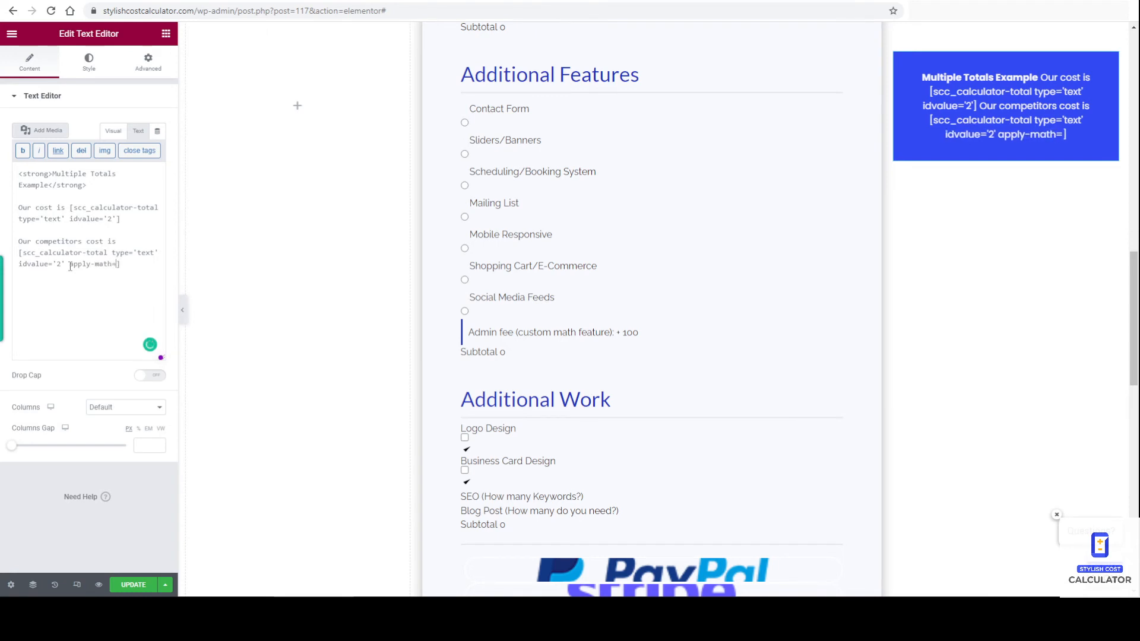
text("multiply)
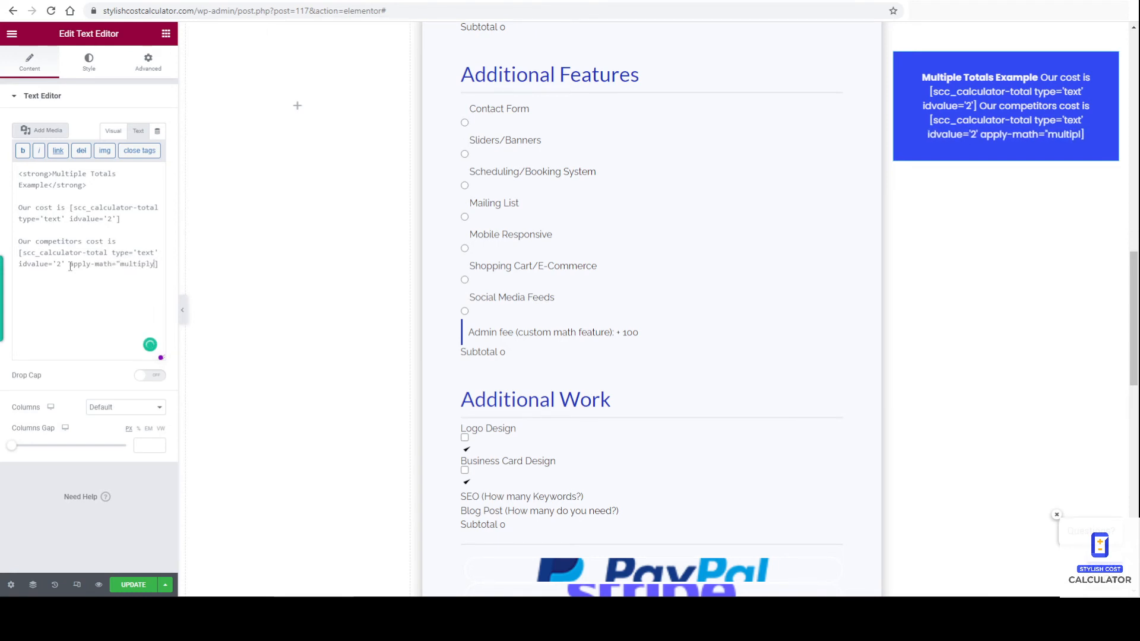
text(:20)
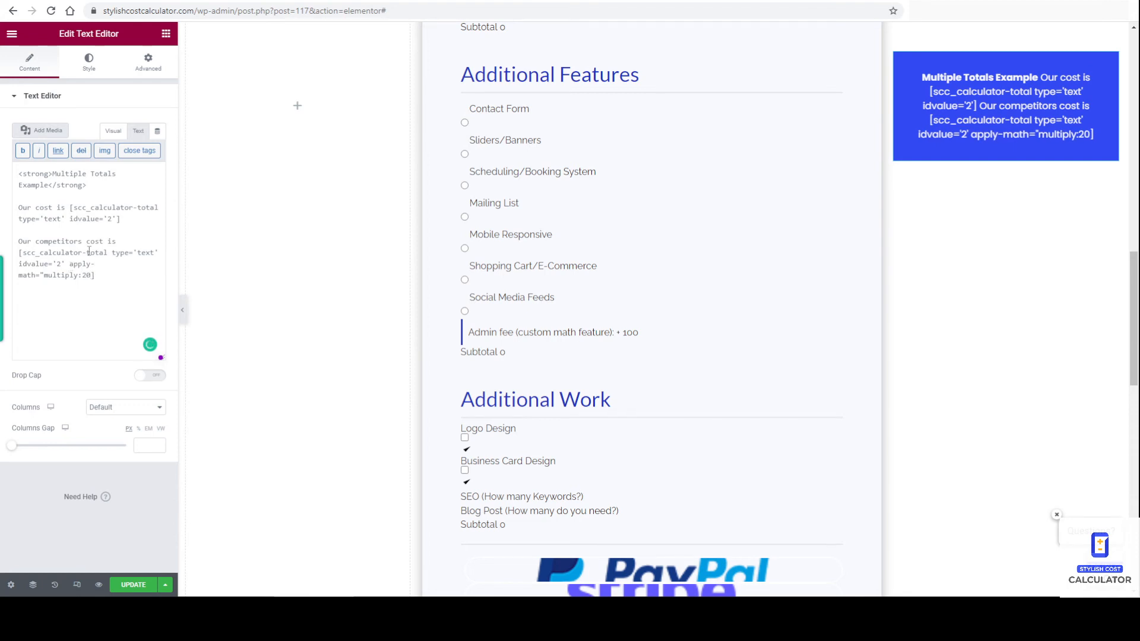
click(133, 585)
text(")
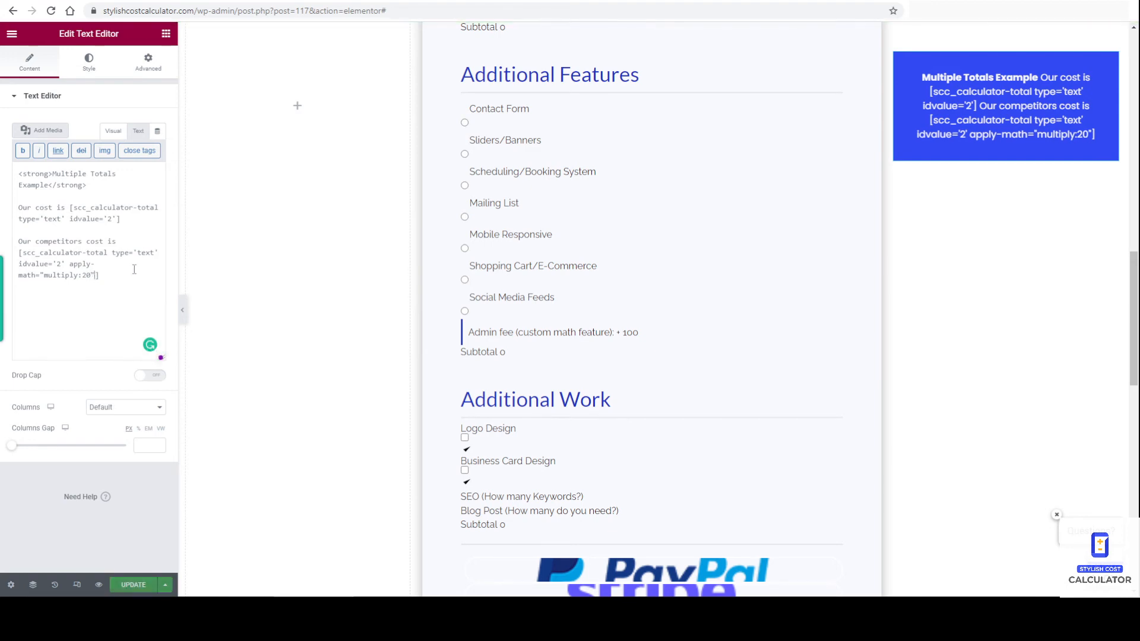
click(133, 589)
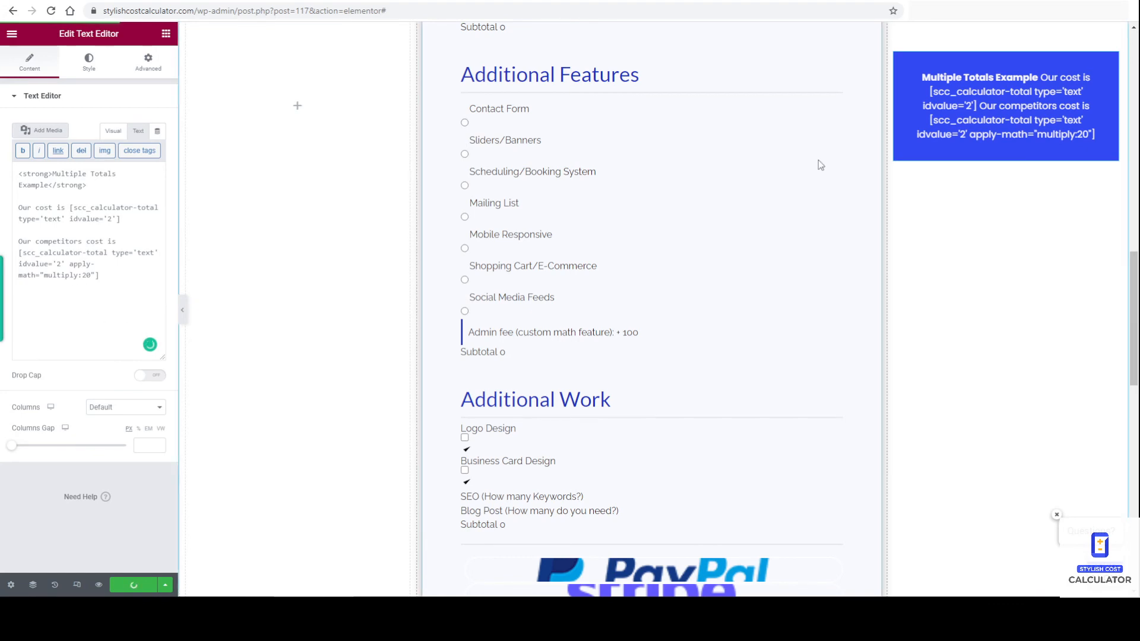
Step: Reload the live Web Developer calculator page and check both costs in the Multiple Totals Example box
click(904, 1)
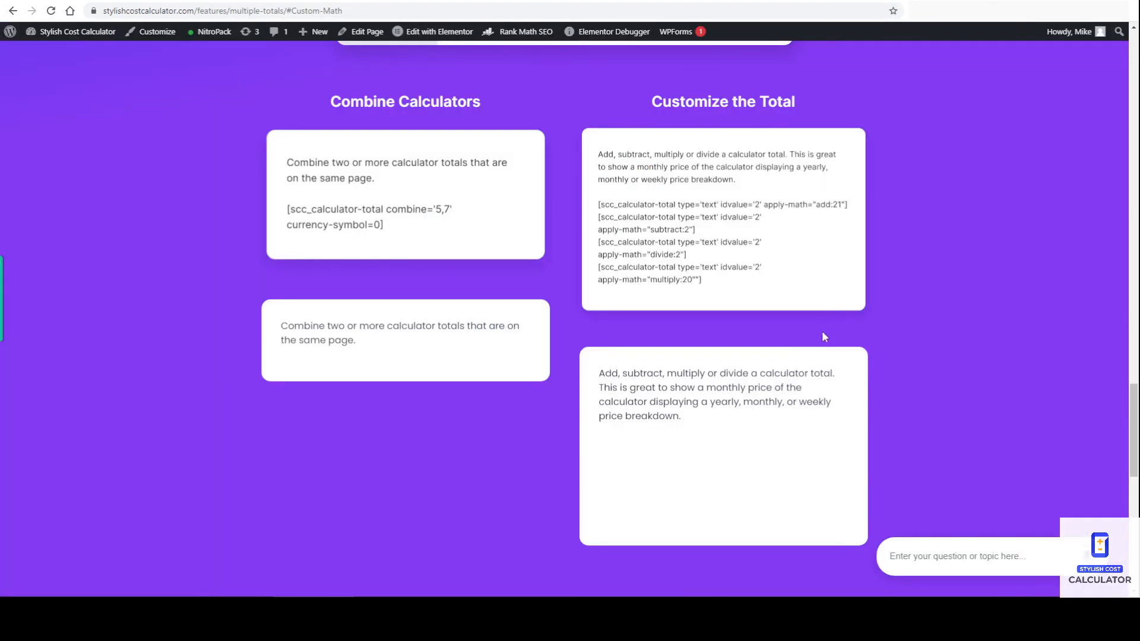
key(F5)
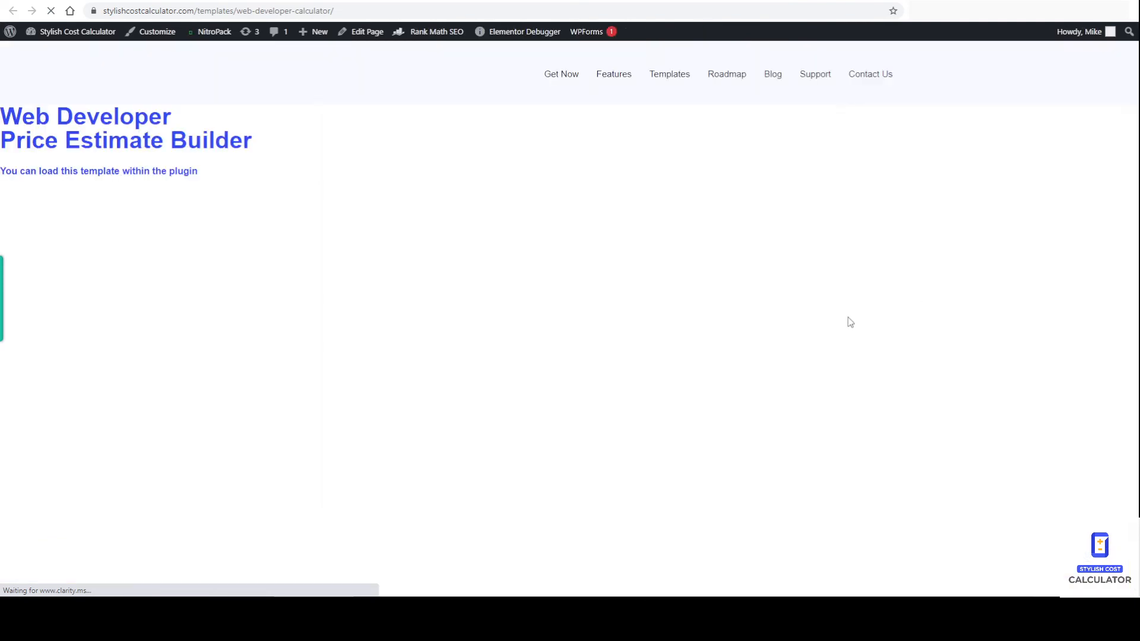
scroll(858, 299, up, 7)
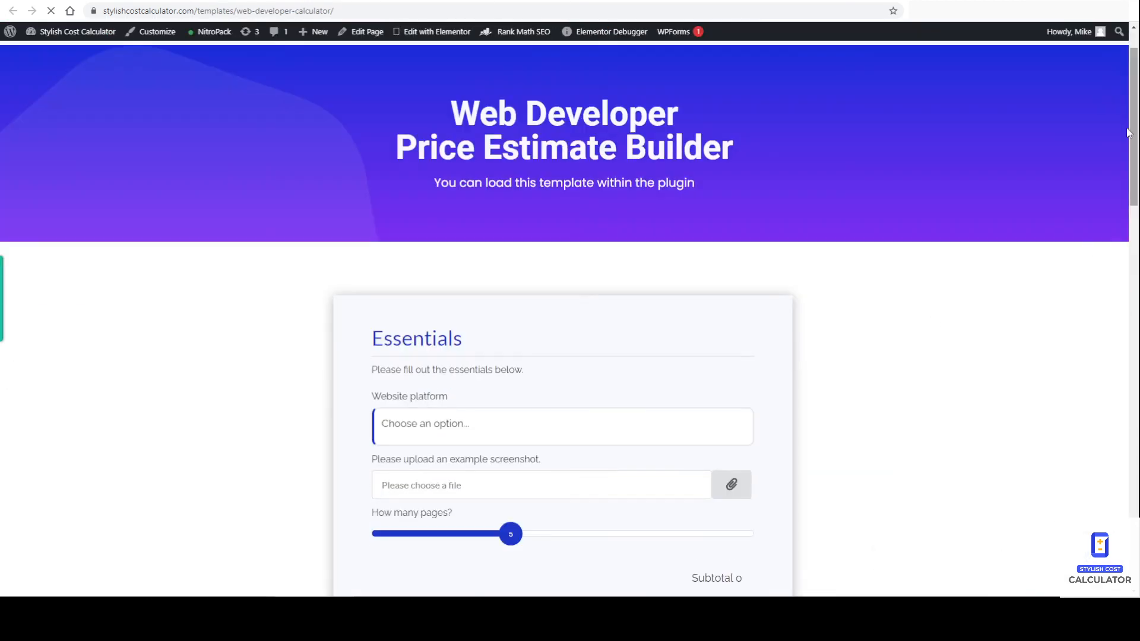
drag(1131, 121, 1131, 313)
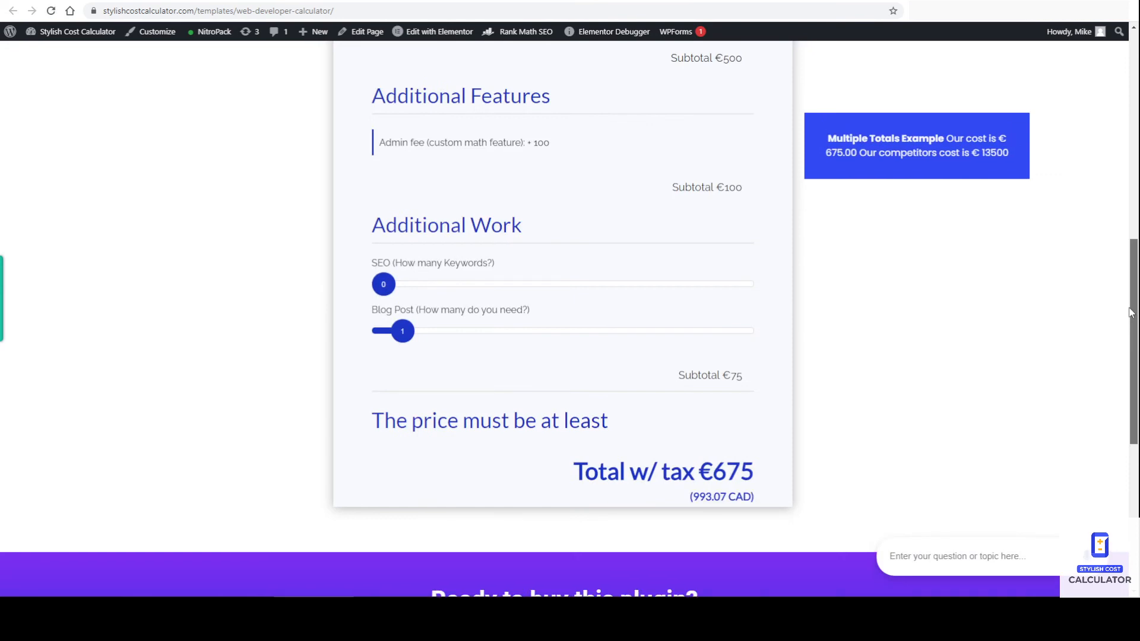
drag(1131, 313, 1131, 313)
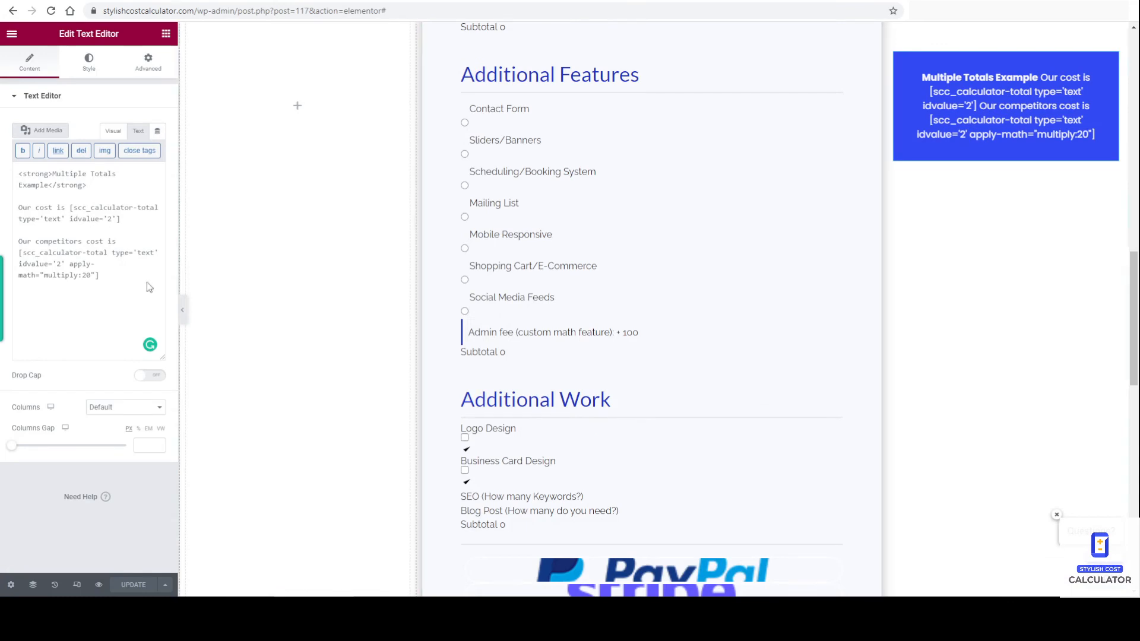
Step: Set the multiply value in the competitors shortcode's apply-math to 1.20 and update the page
key(BackSpace)
key(BackSpace)
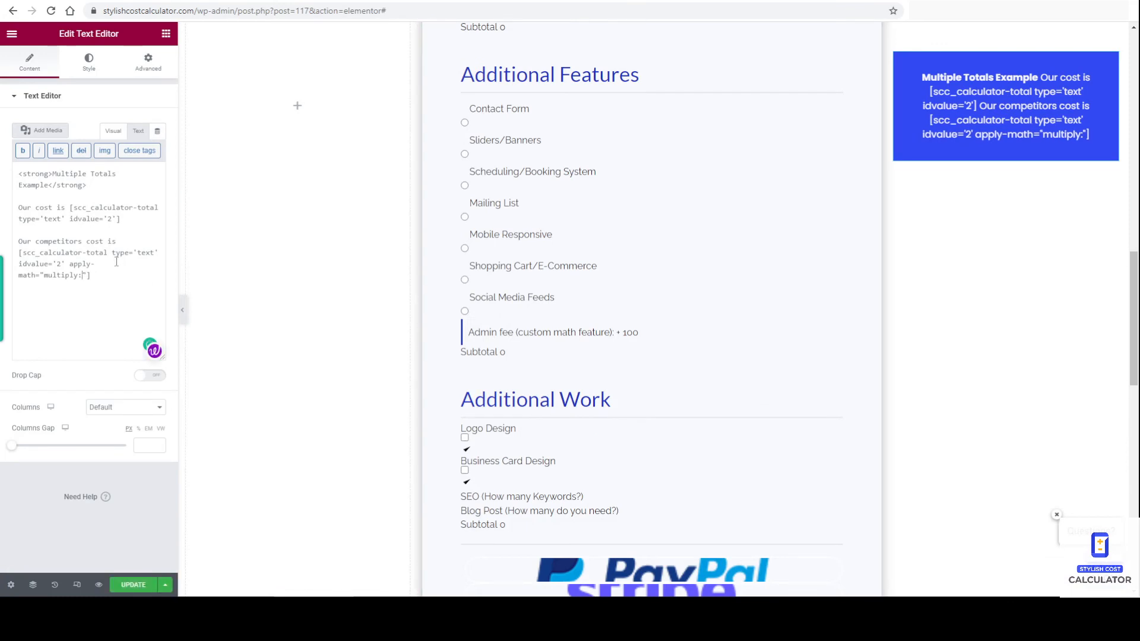
text(1.20)
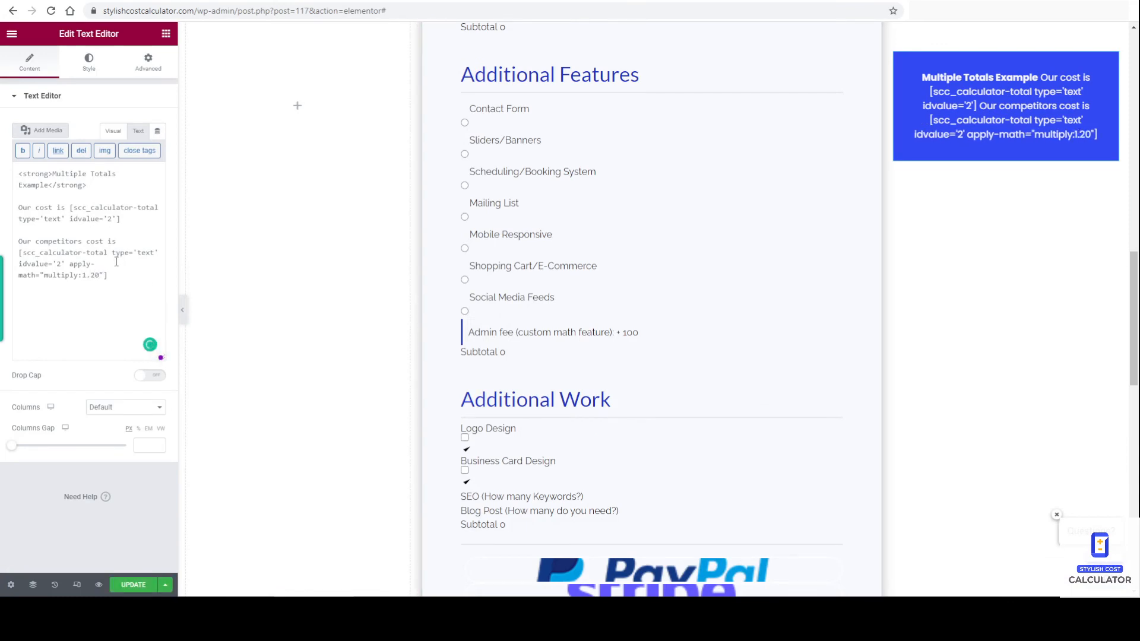
key(Right)
click(126, 586)
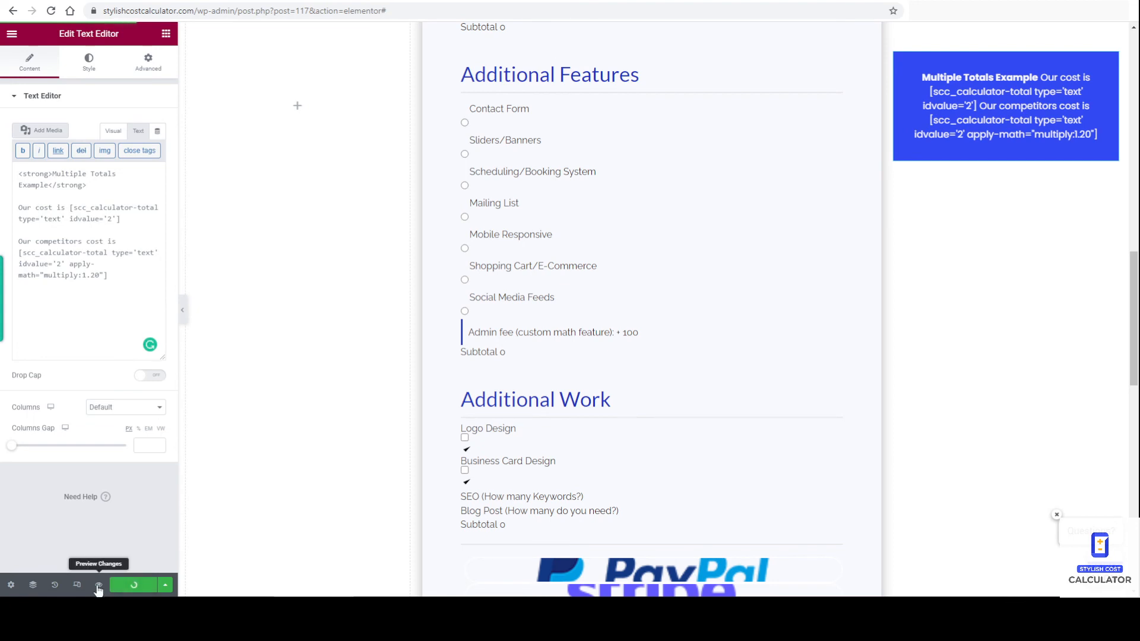
Step: Insert line-break tags after the "Our cost is" line's shortcode and update the page
click(126, 220)
text(<)
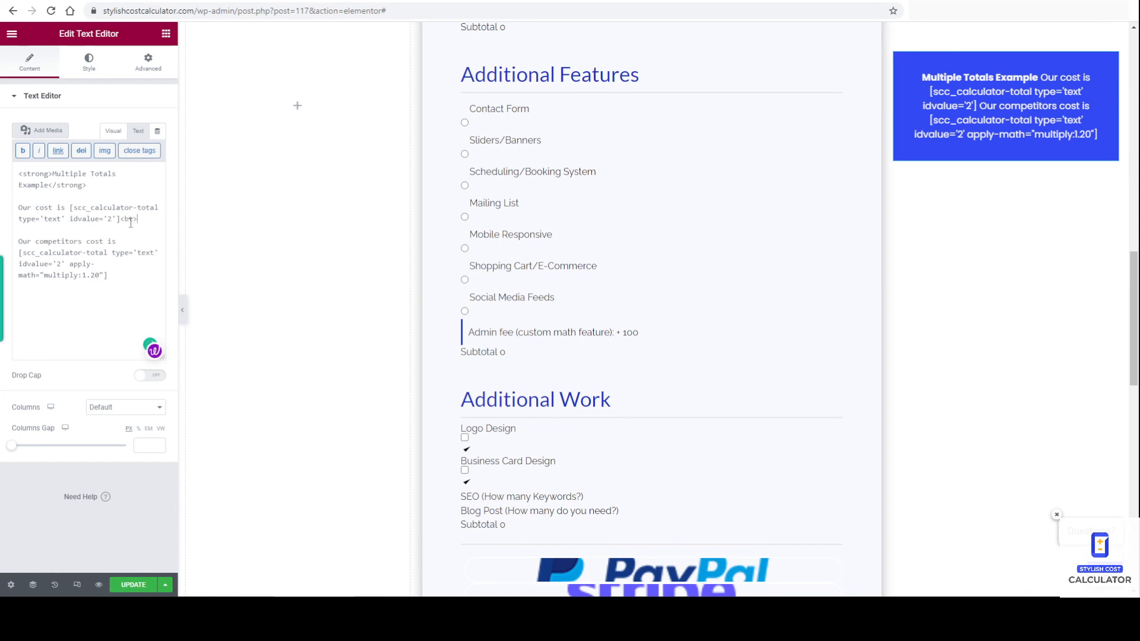
text(br>)
text(<)
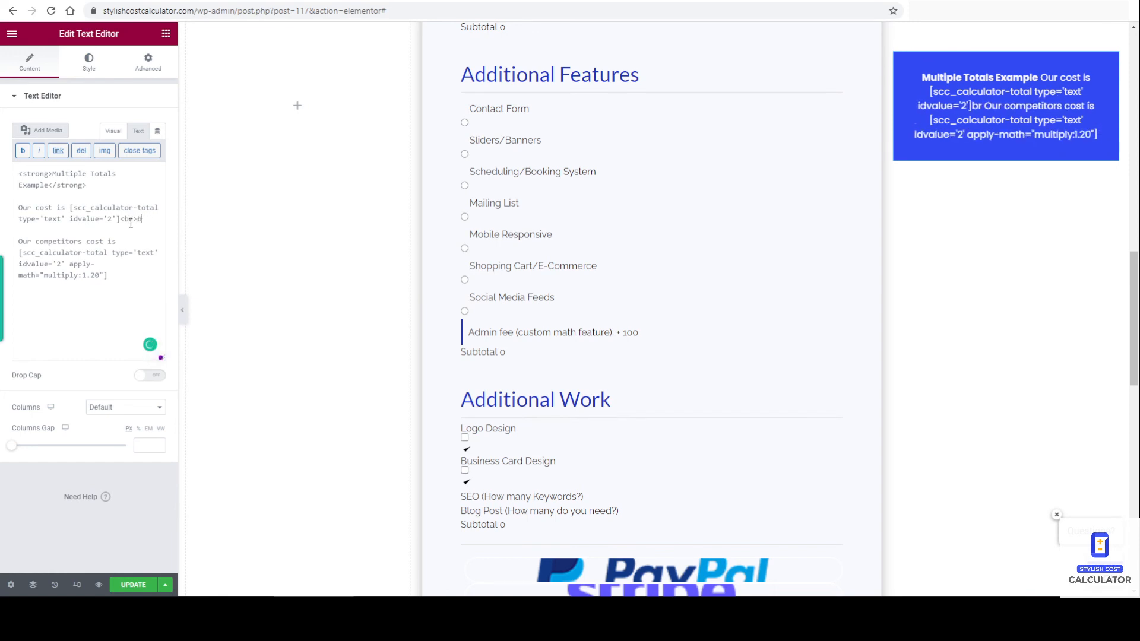
text(br>)
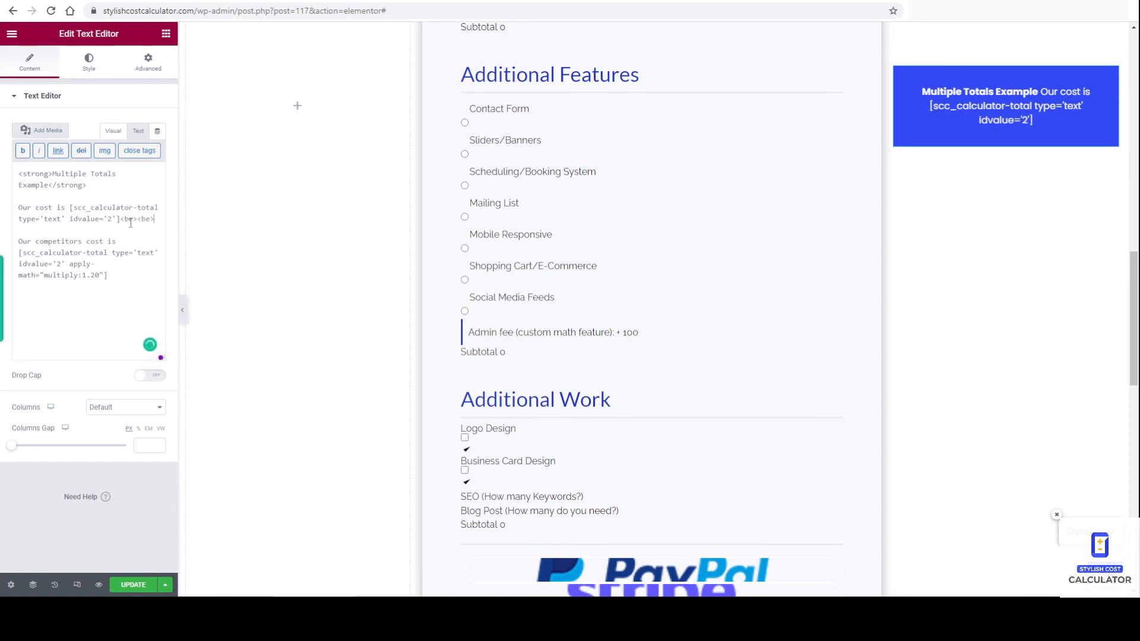
click(131, 584)
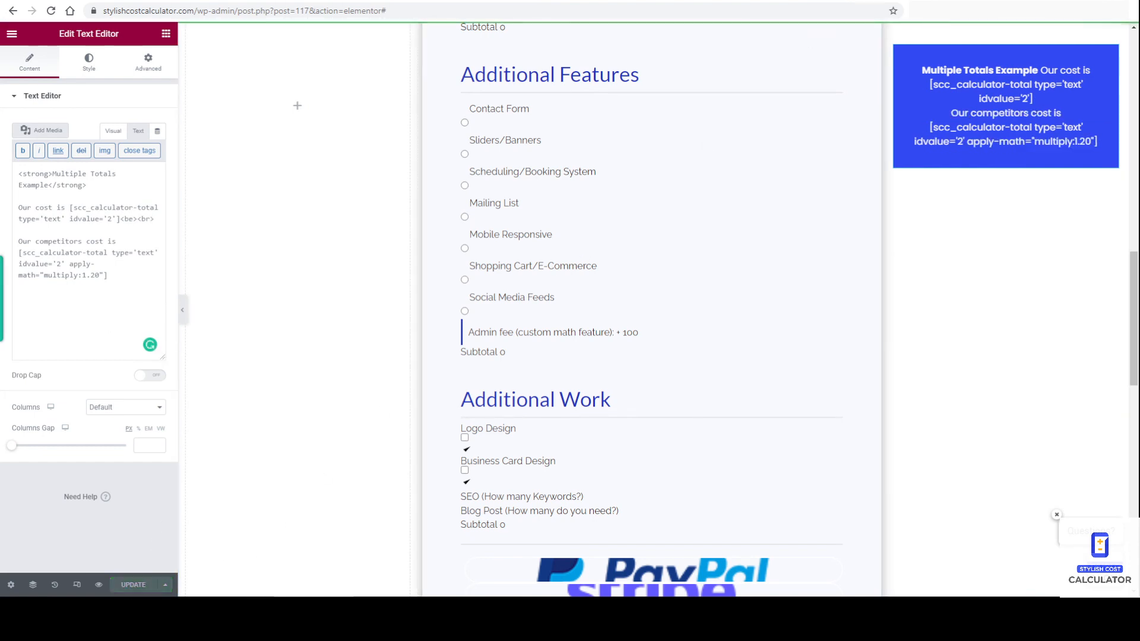
Step: Compare the costs in the live page's Multiple Totals Example box with the calculator's total with tax
key(ctrl+Tab)
key(ctrl+Tab)
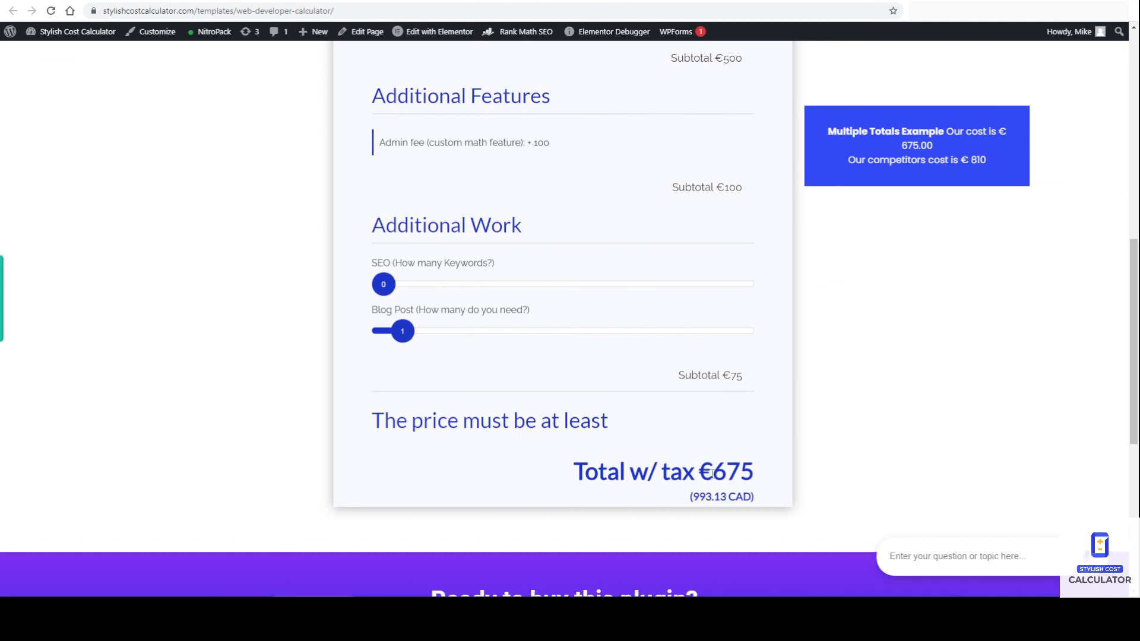
drag(712, 473, 753, 470)
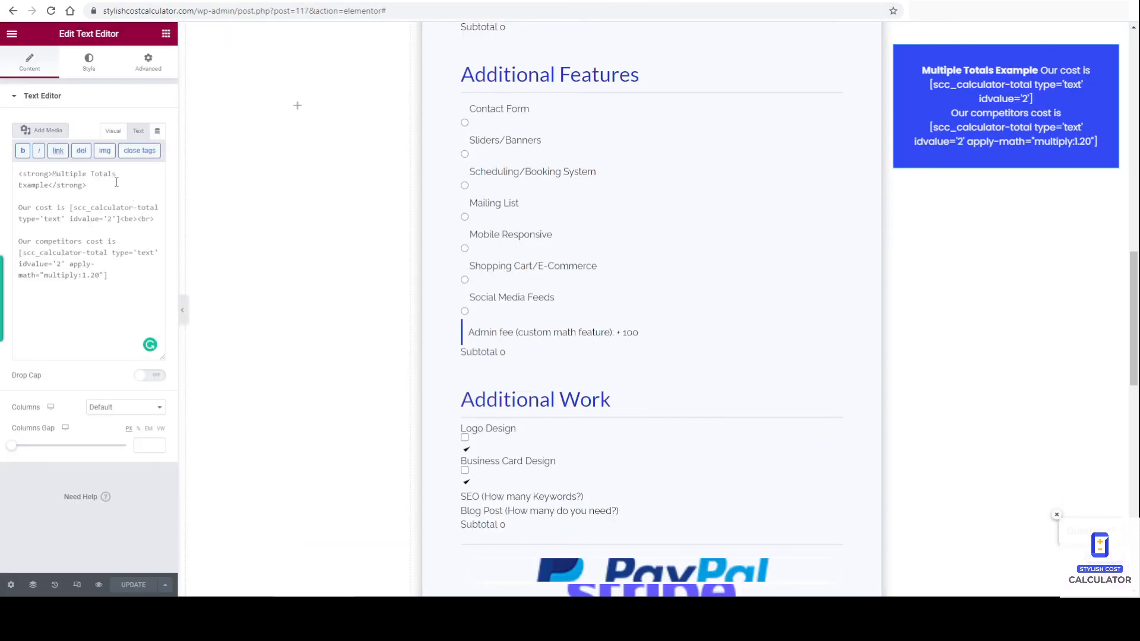
Step: Add two <br> tags after the Multiple Totals Example heading and remove the last <br> after the first shortcode
text(<b)
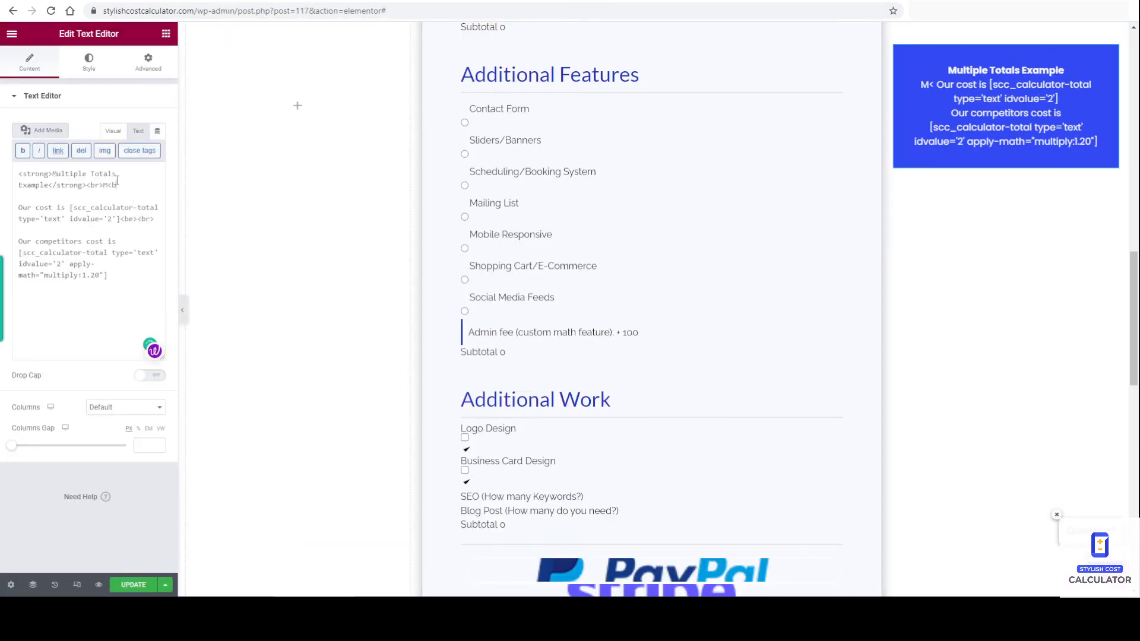
text(r><br>)
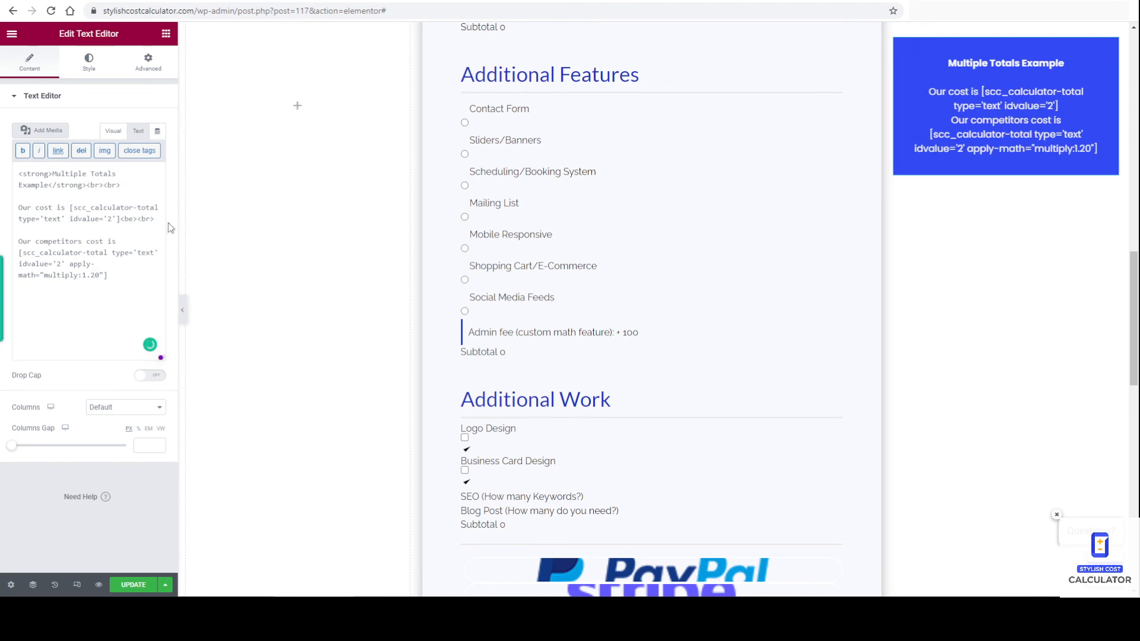
key(BackSpace)
key(BackSpace)
key(BackSpace)
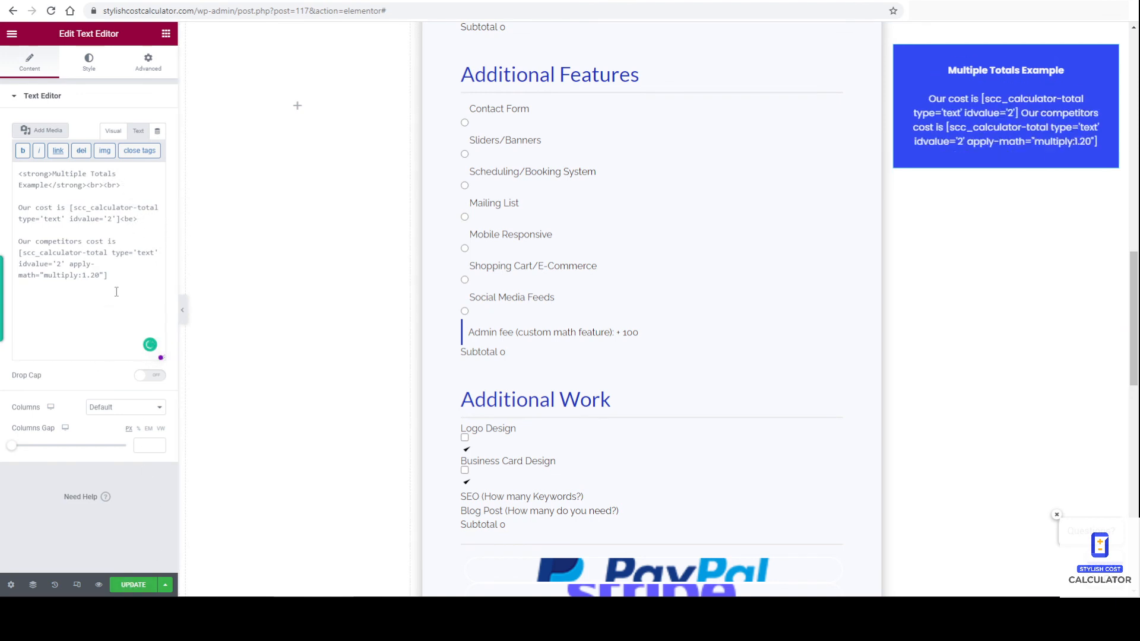
Step: Correct the mistyped <be> tag after the first shortcode to <br> and update the page
drag(128, 208, 132, 209)
key(Down)
key(BackSpace)
text(r)
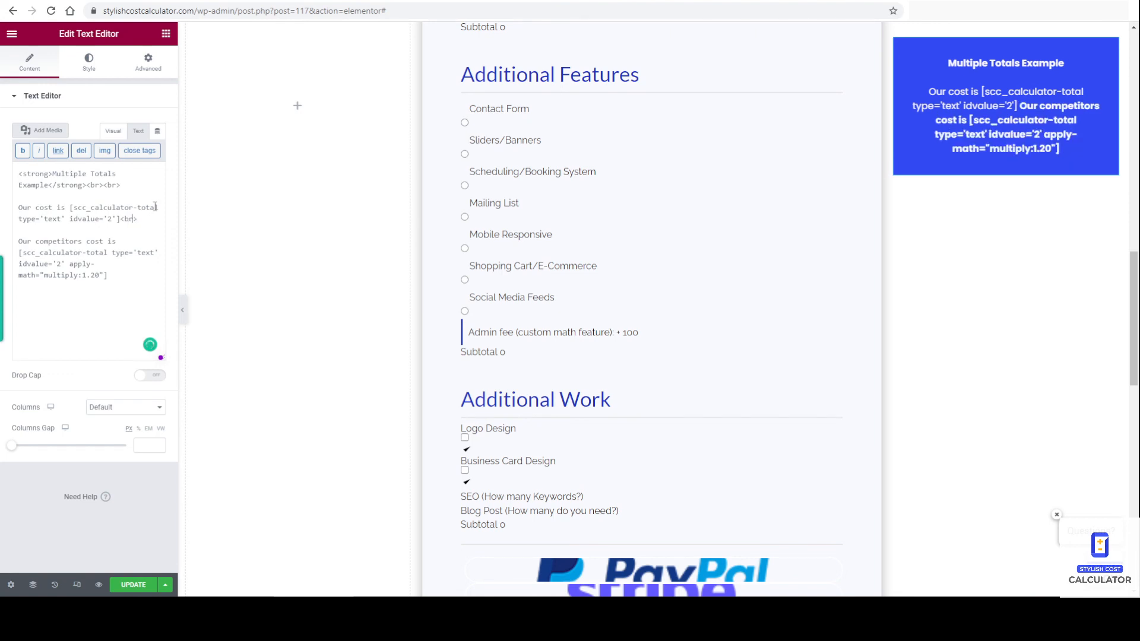
click(133, 585)
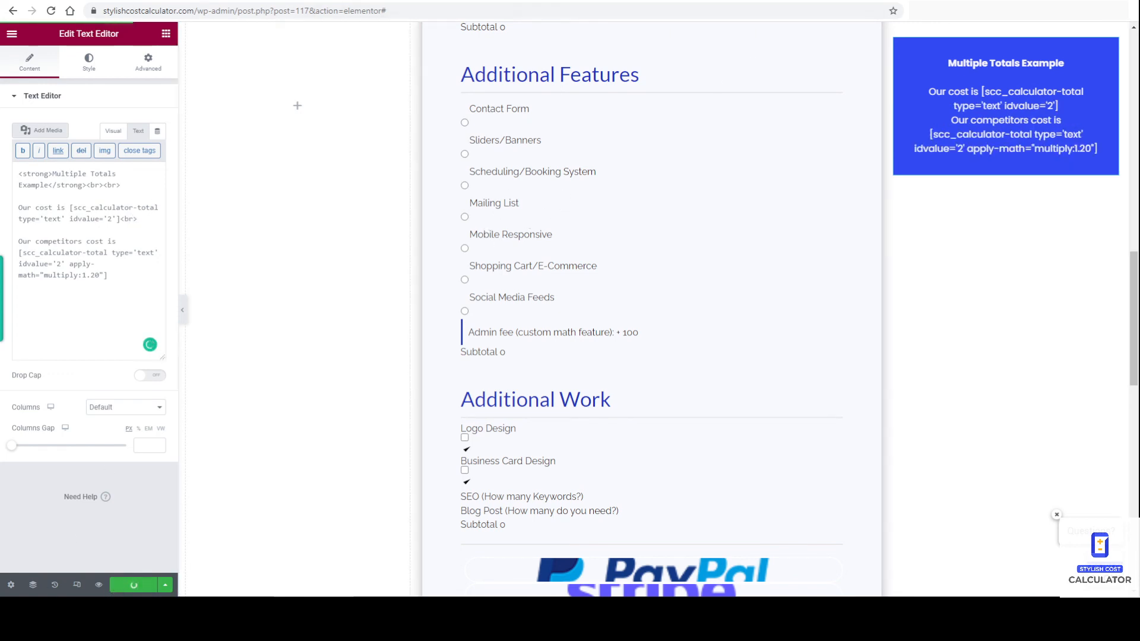
Step: On the reloaded live calculator page, set SEO keywords to 1 and blog posts to 7 and compare the two costs
click(743, 2)
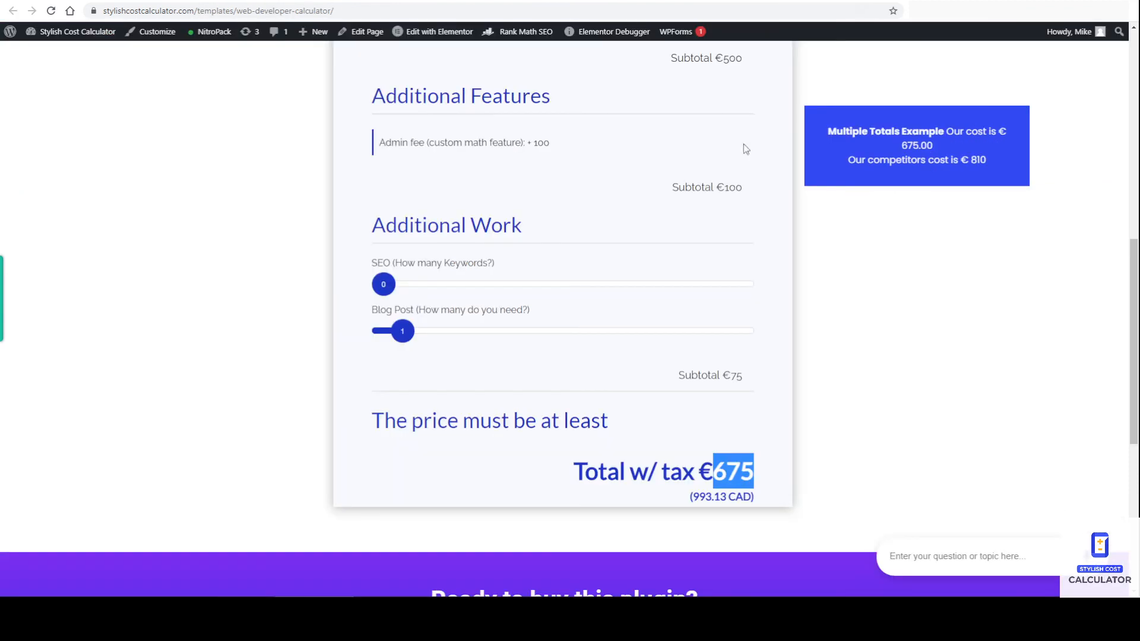
key(F5)
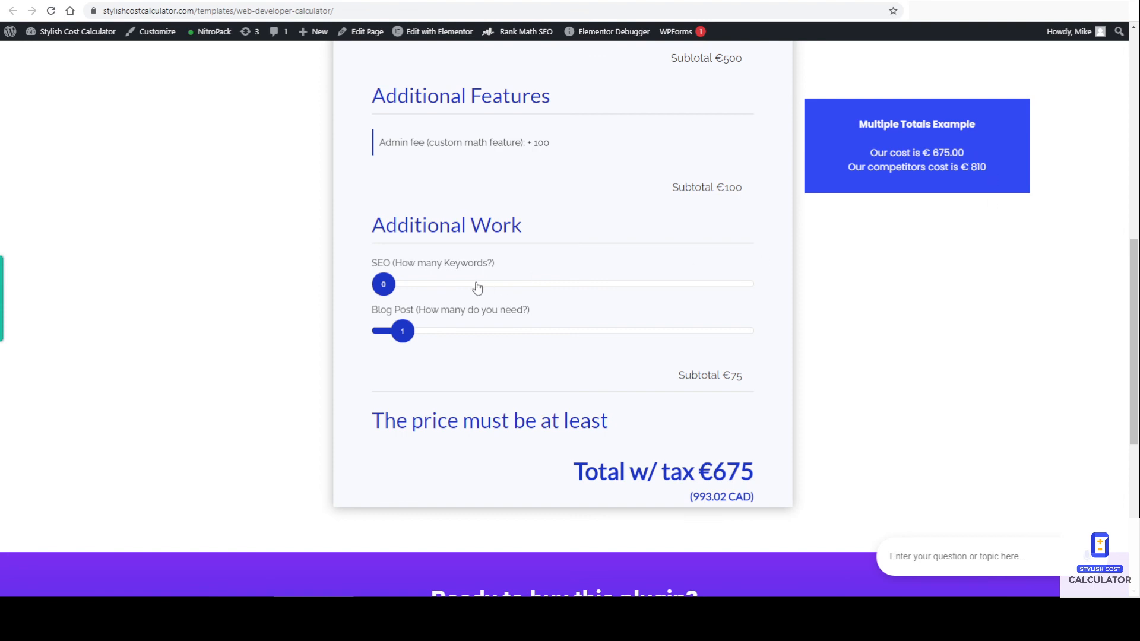
drag(385, 284, 460, 284)
drag(408, 323, 501, 338)
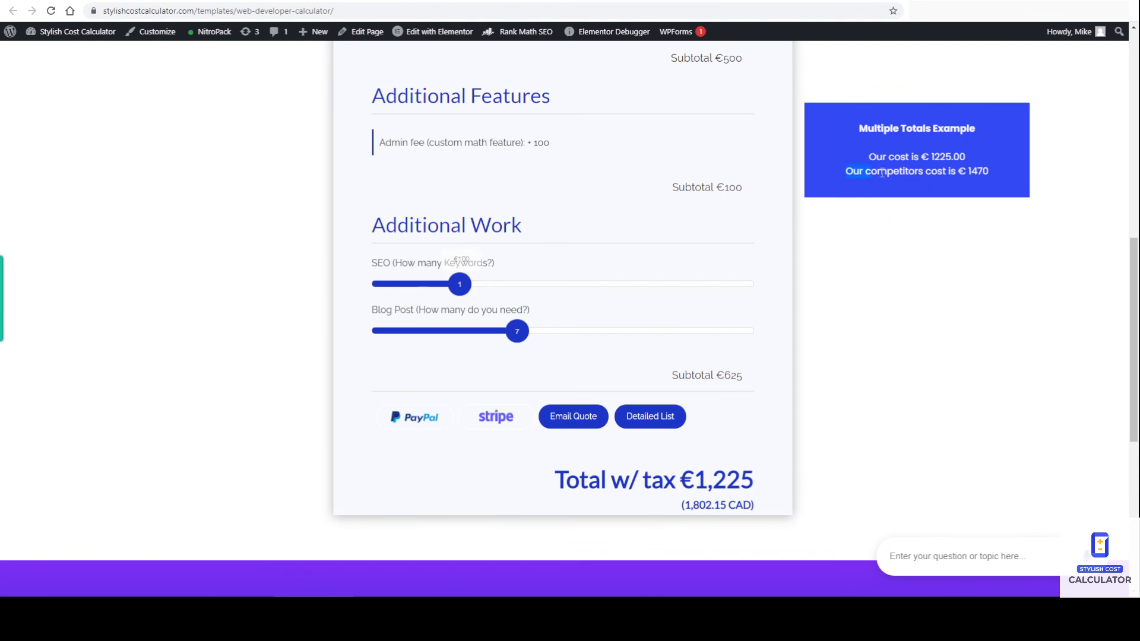
drag(843, 172, 999, 178)
click(958, 233)
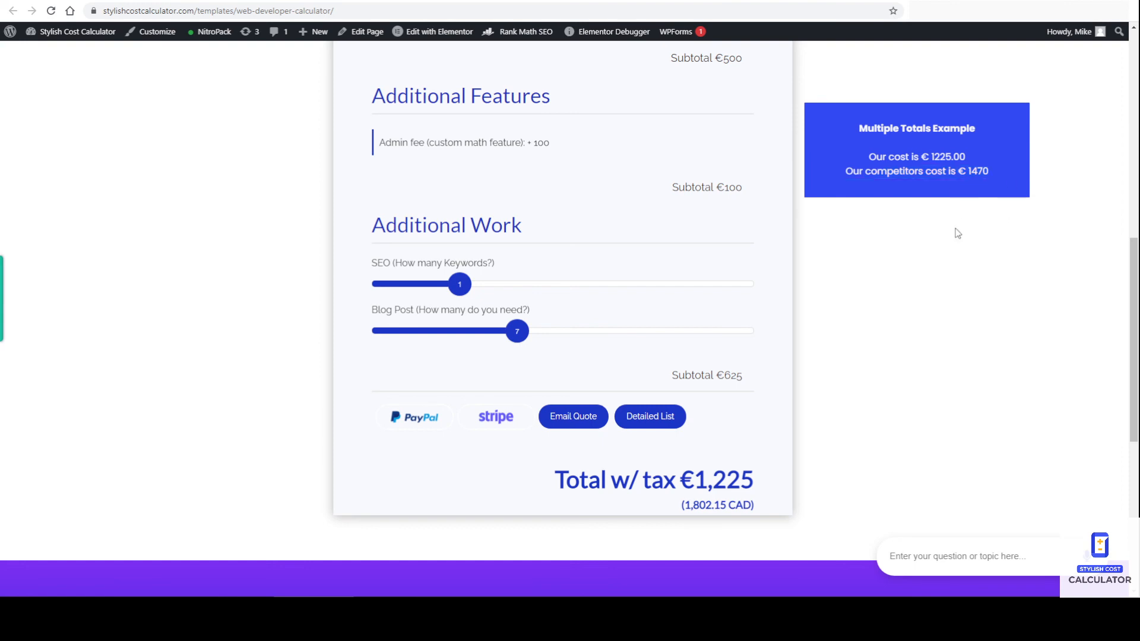